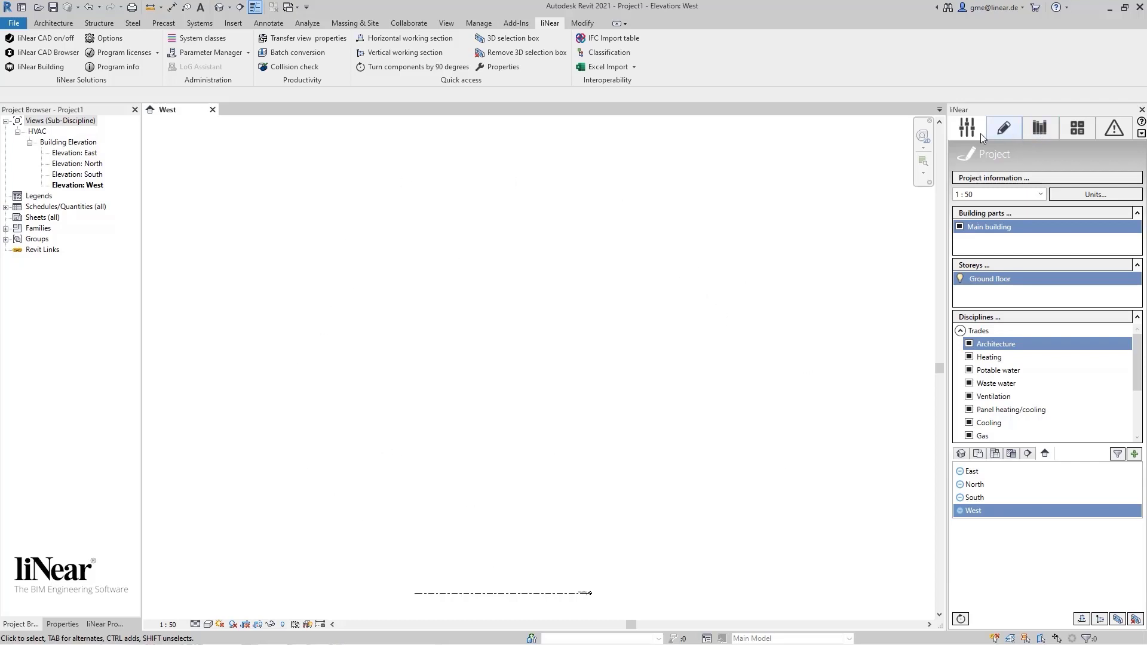
# - In the Architecture workspace, link Office Building Architectural.rvt into the project
pyautogui.doubleClick(995, 344)
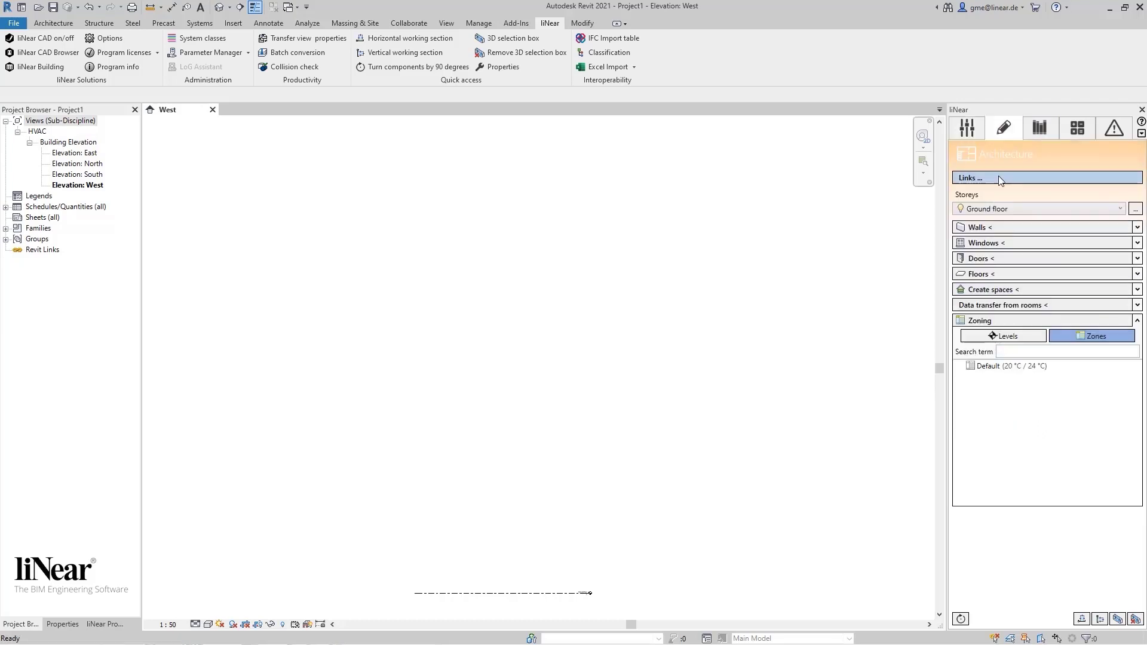
pyautogui.click(999, 176)
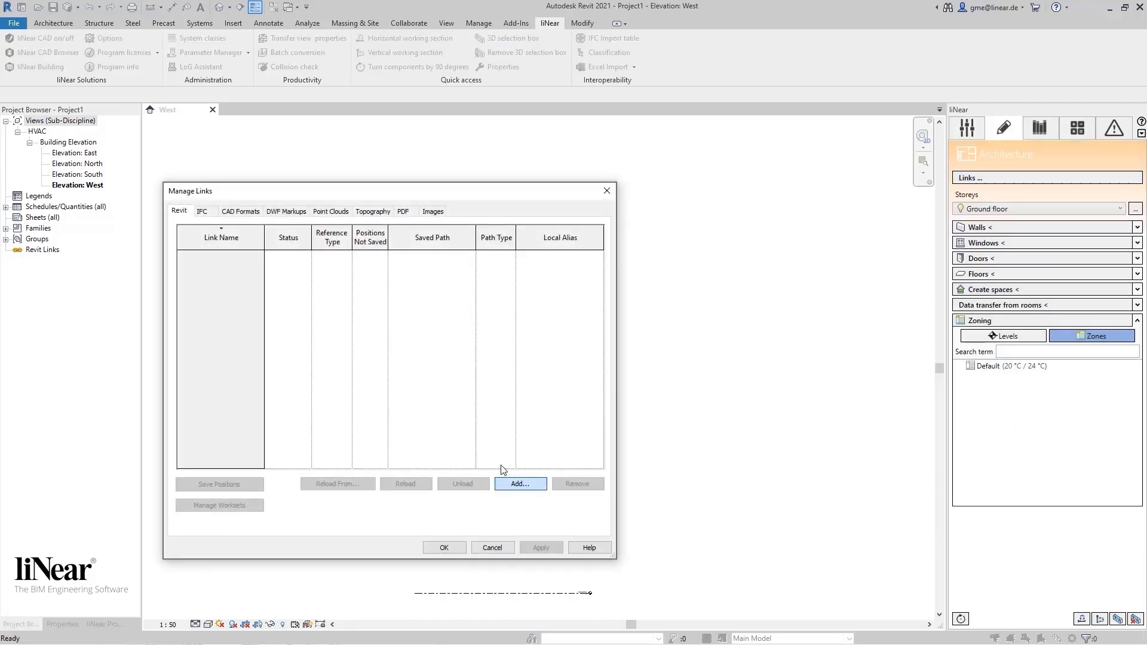
pyautogui.click(519, 483)
pyautogui.click(332, 239)
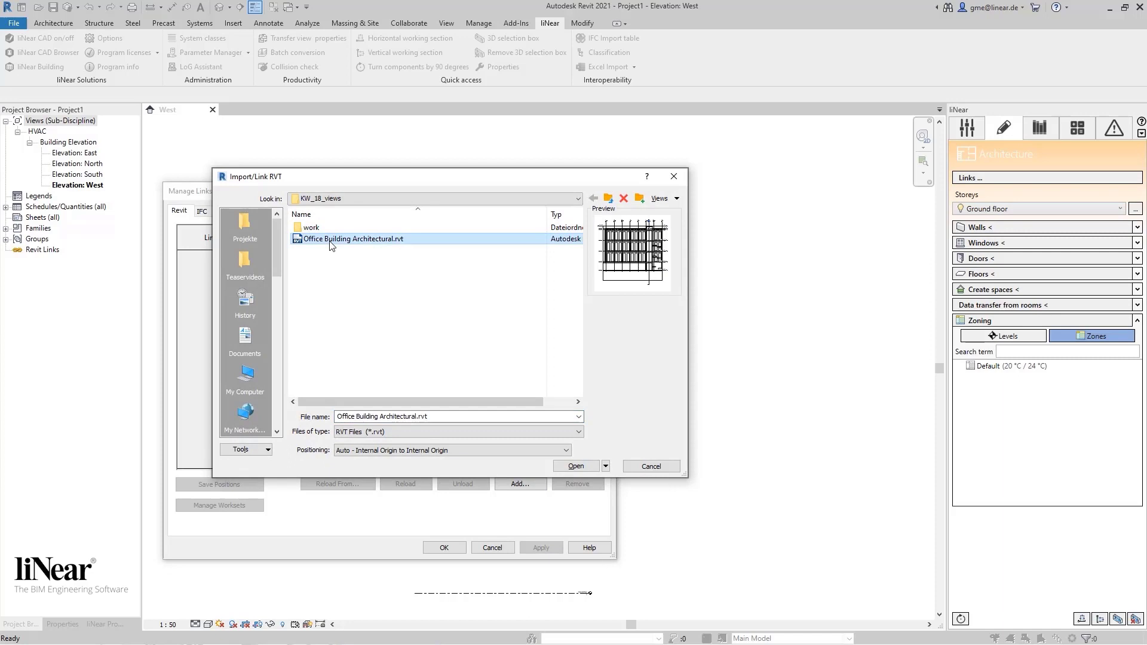
pyautogui.doubleClick(330, 238)
pyautogui.click(446, 547)
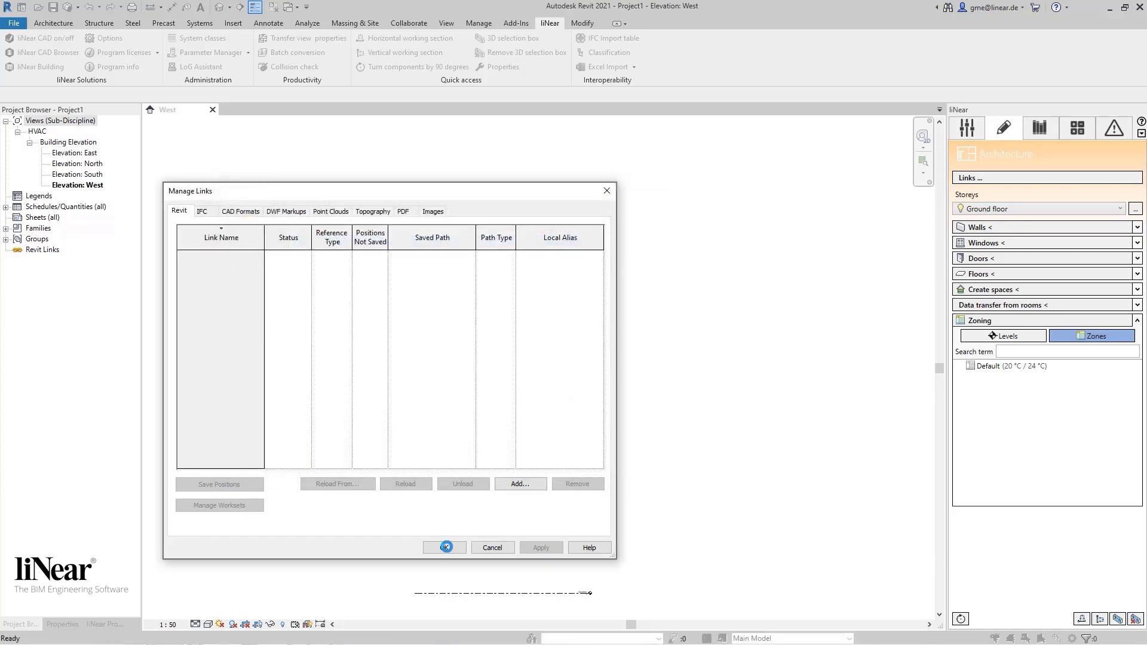
pyautogui.click(445, 547)
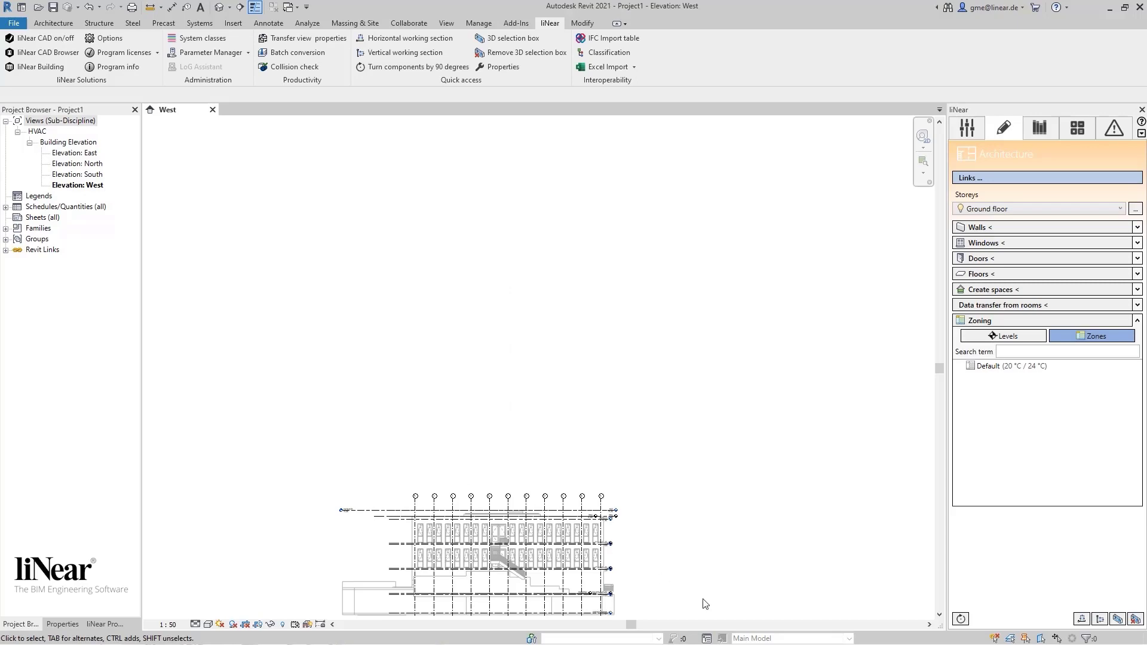
# - Zoom to fit so the whole linked building shows in the West elevation
pyautogui.scroll(4, 724, 422)
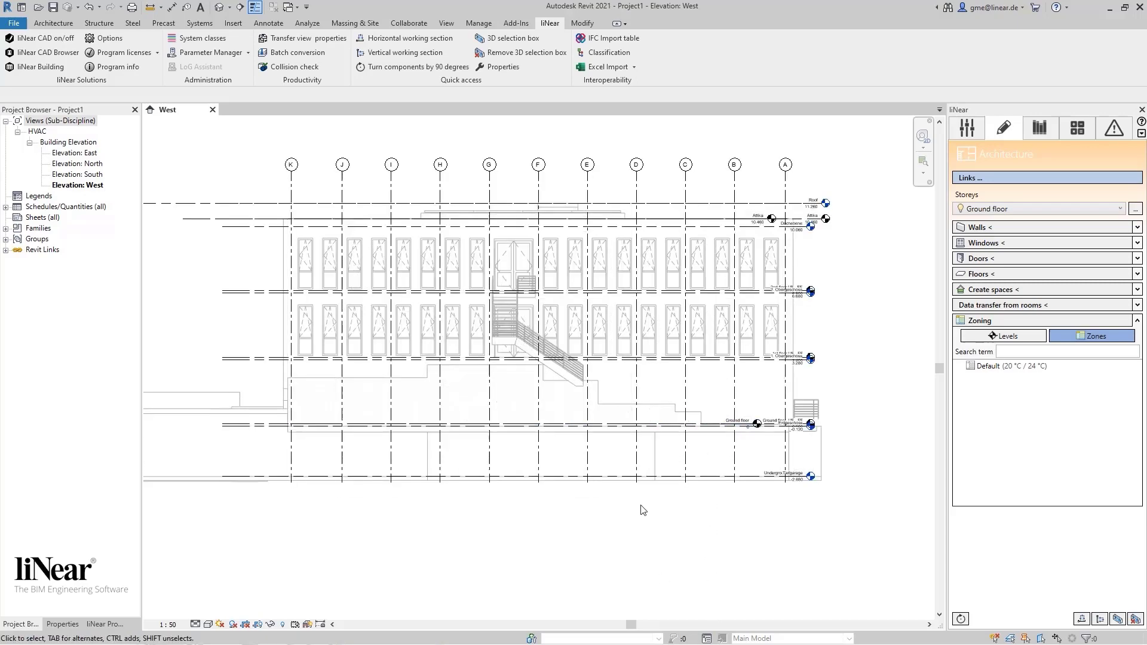
pyautogui.press('z')
pyautogui.press('f')
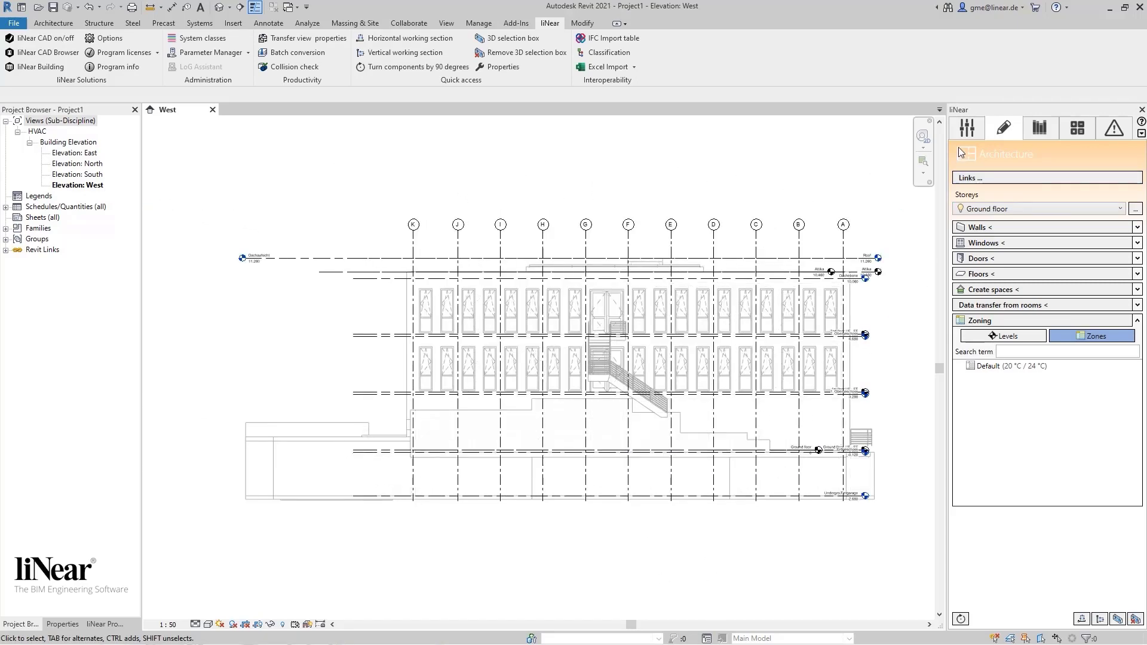
pyautogui.click(965, 133)
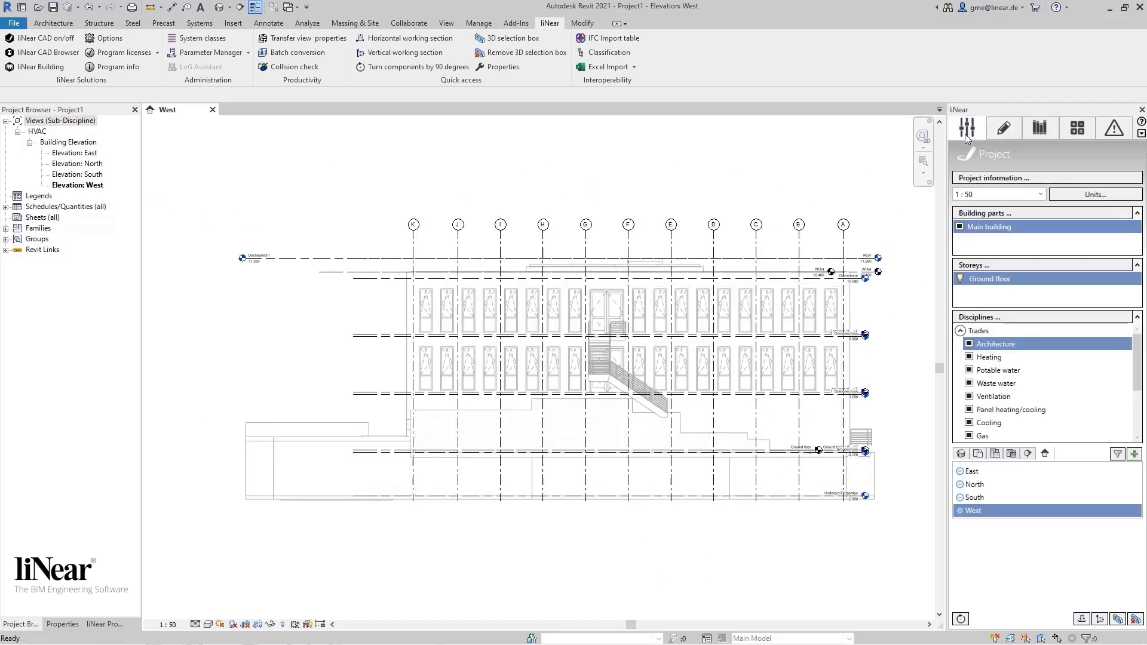
# - Import all ten storeys, Roof through Underground garage, from the linked office building
pyautogui.click(1009, 264)
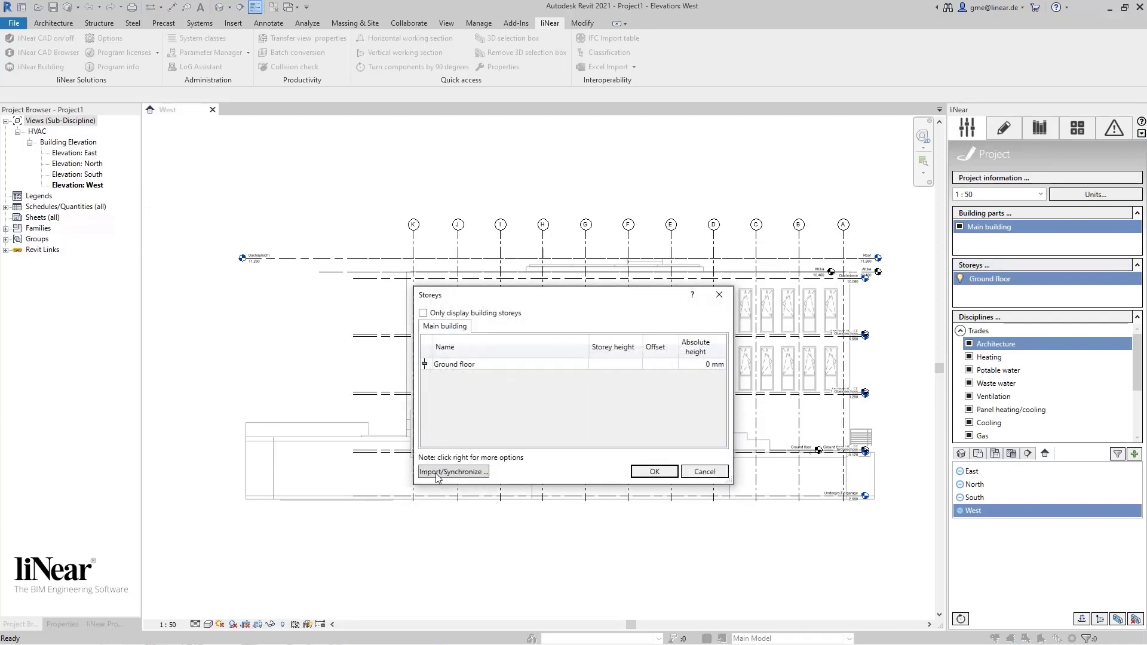
pyautogui.click(437, 475)
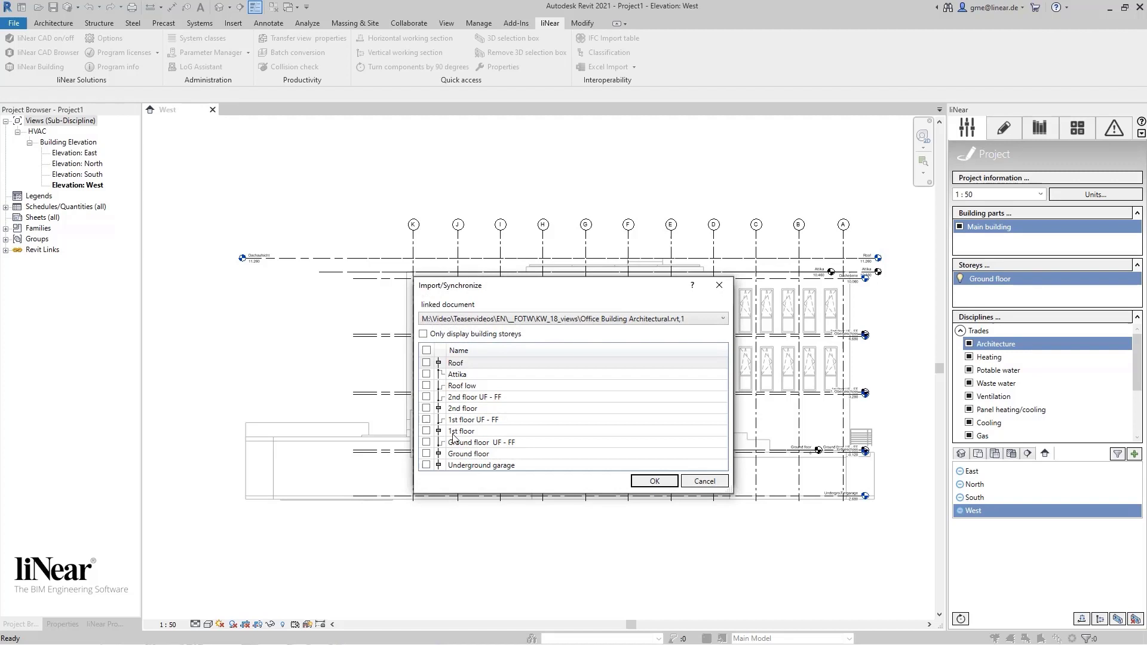
pyautogui.click(426, 350)
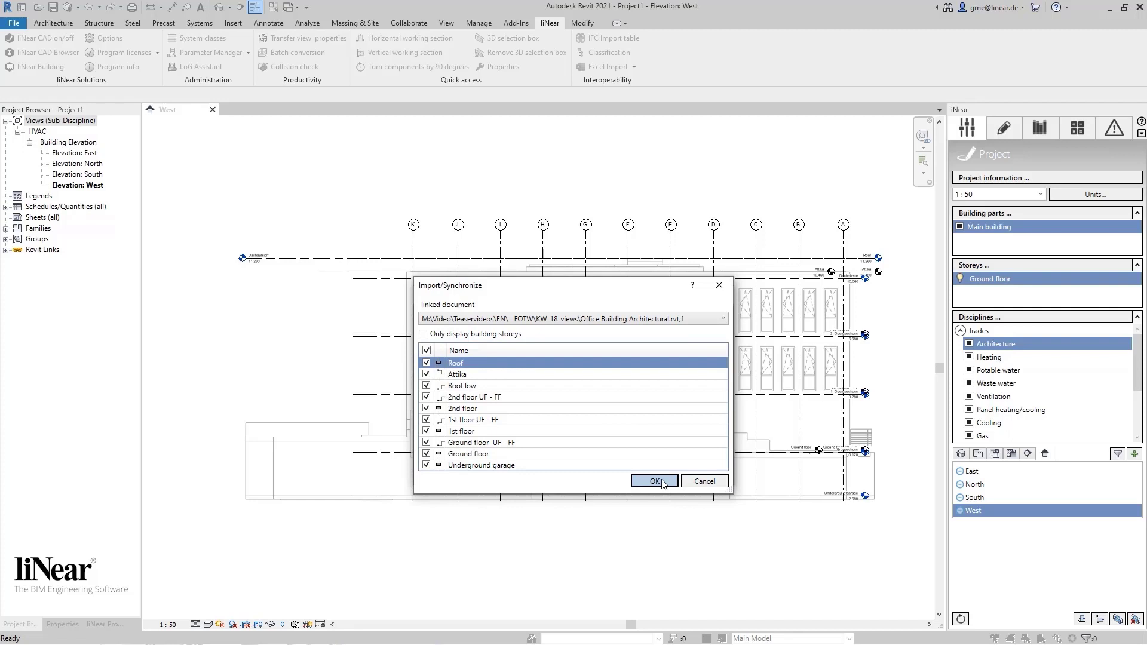
pyautogui.click(654, 482)
pyautogui.click(543, 419)
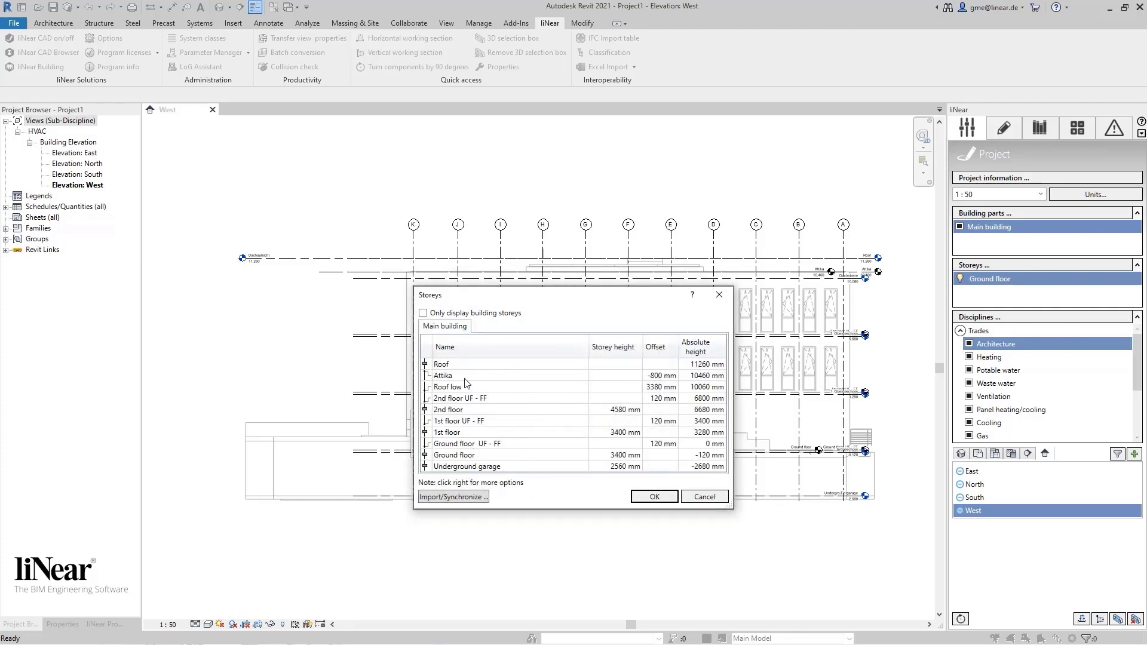
# - Apply the imported storeys, then hide the Roof, 2nd, 1st and Ground floor storeys
pyautogui.click(655, 496)
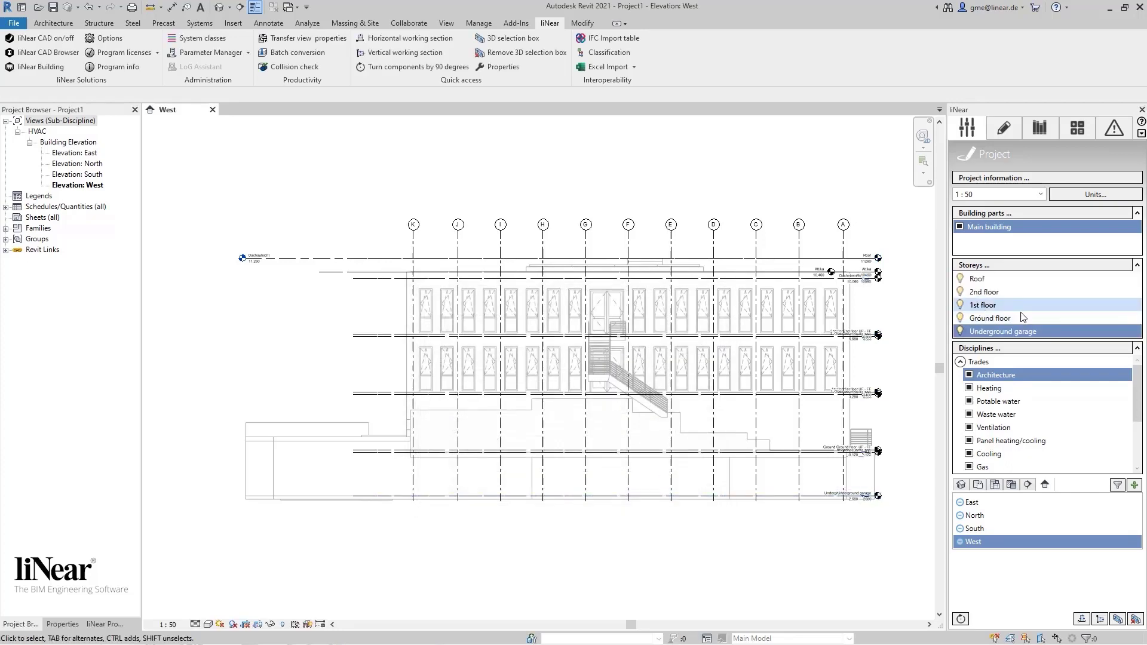
pyautogui.click(960, 279)
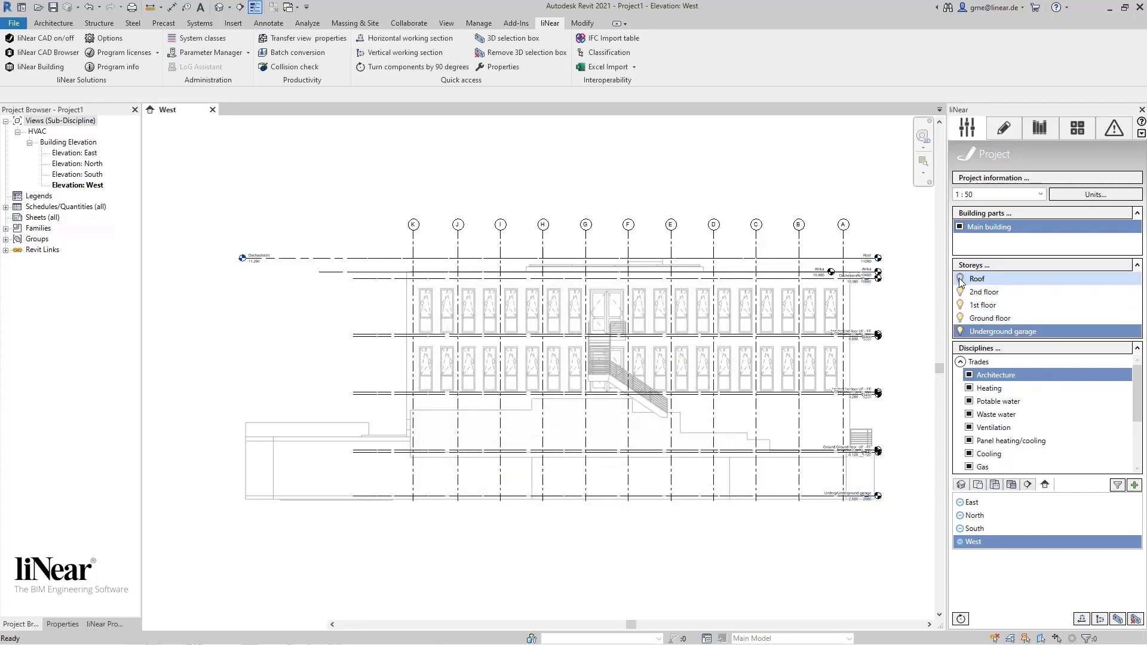
pyautogui.click(960, 292)
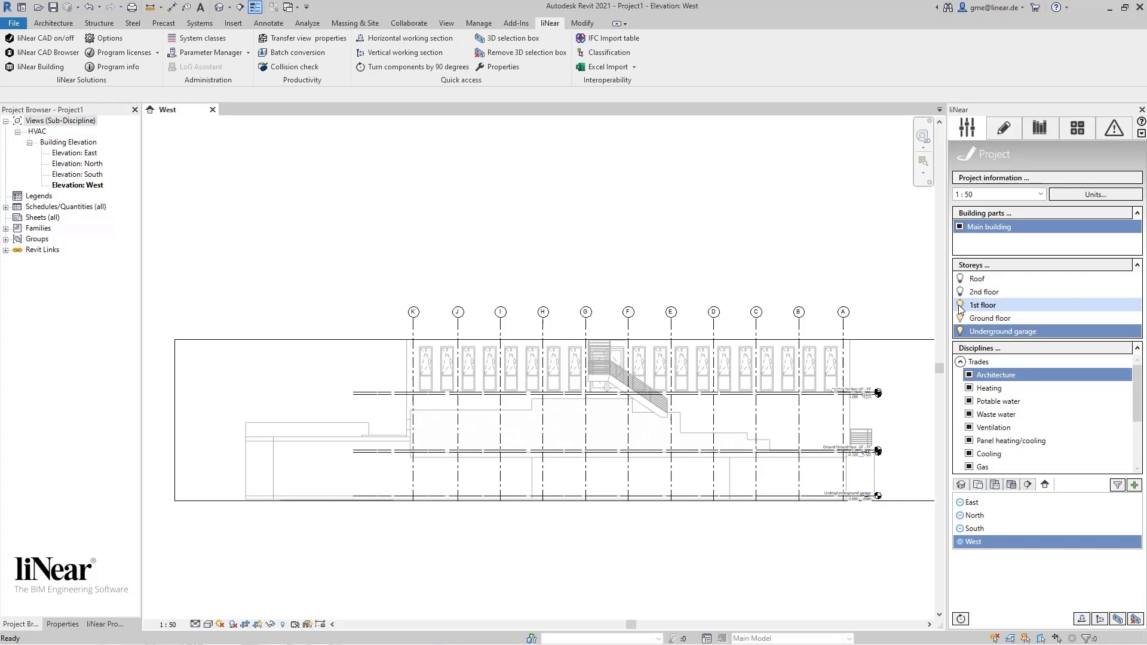
pyautogui.click(960, 305)
pyautogui.click(959, 317)
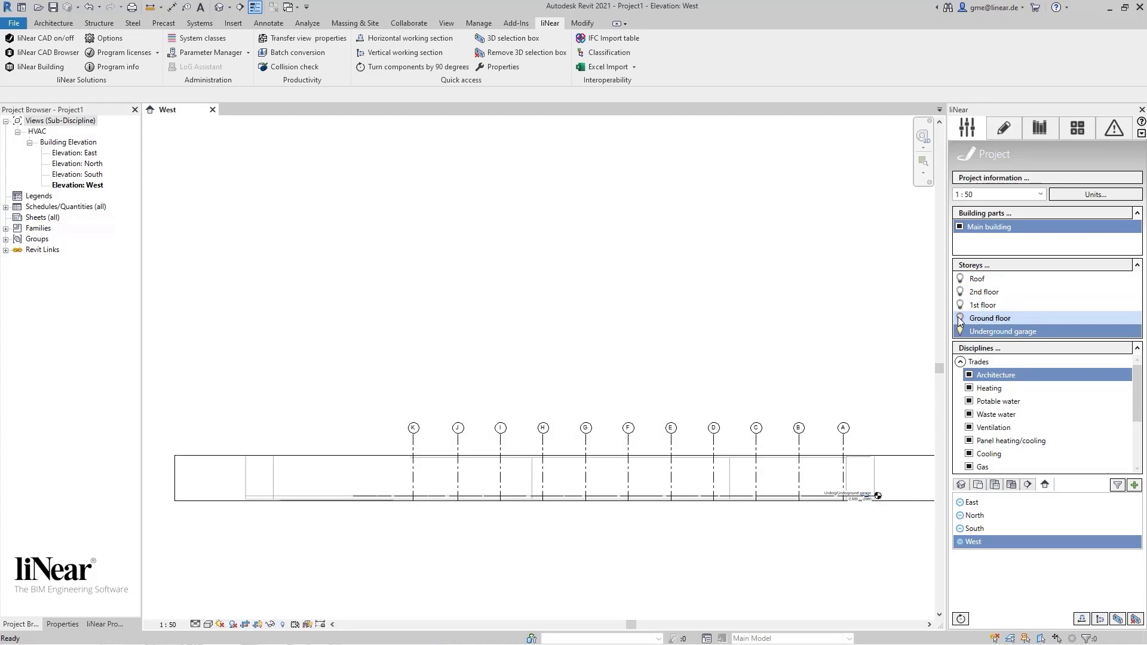
# - Show those four storeys again and filter the views list to matching views, finding none
pyautogui.click(959, 317)
pyautogui.click(960, 304)
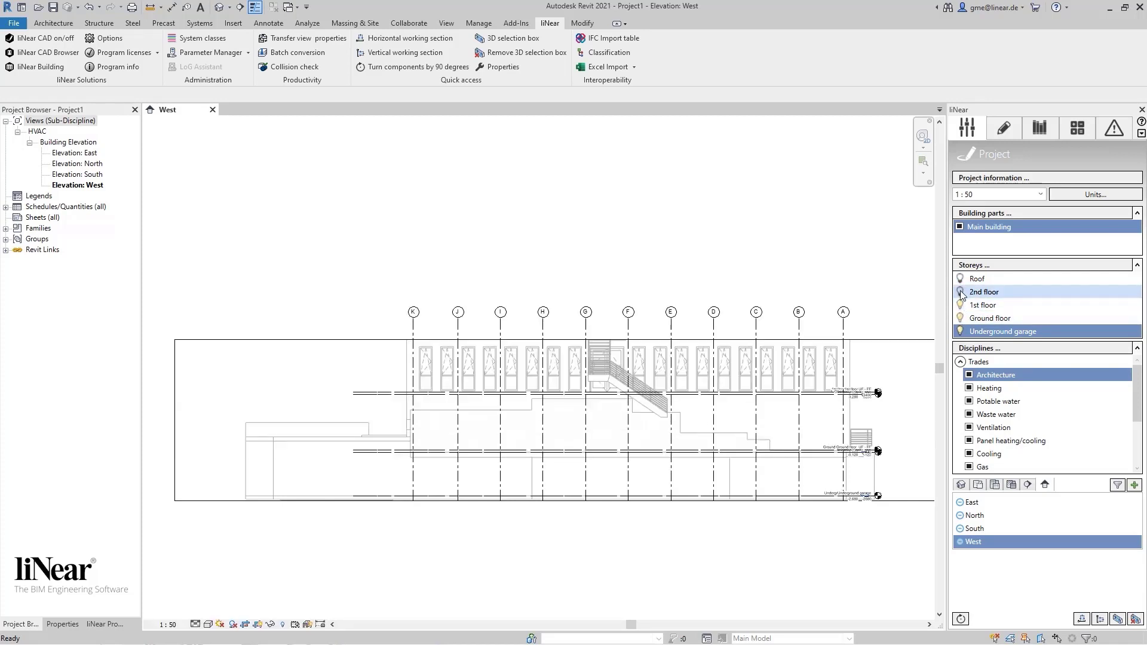
pyautogui.click(960, 293)
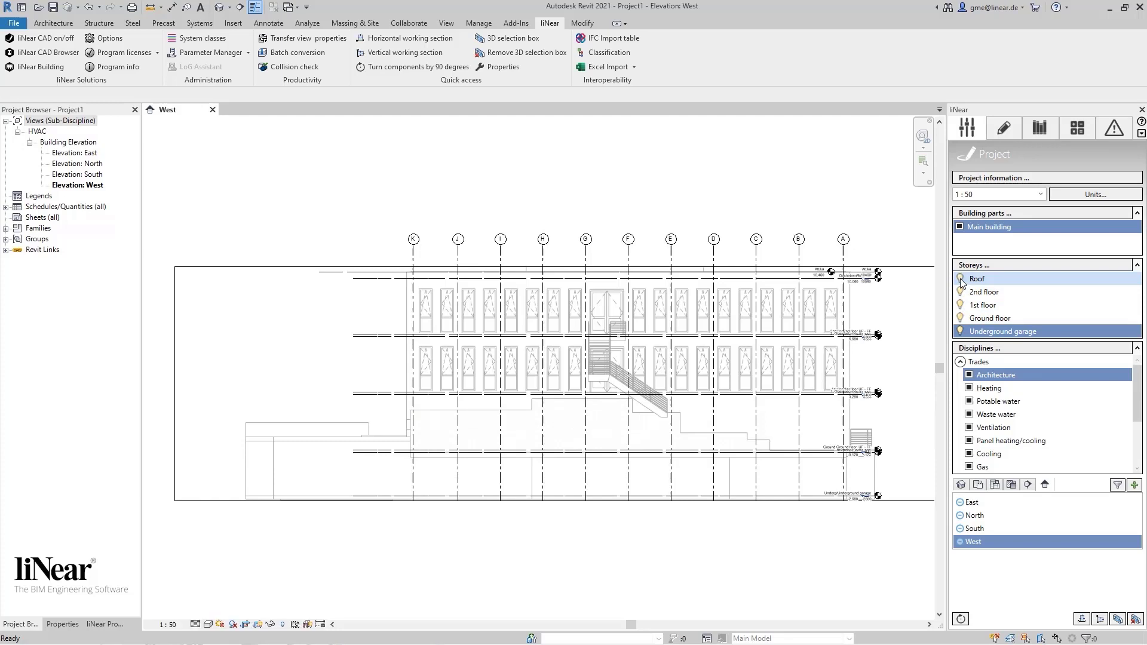
pyautogui.click(960, 279)
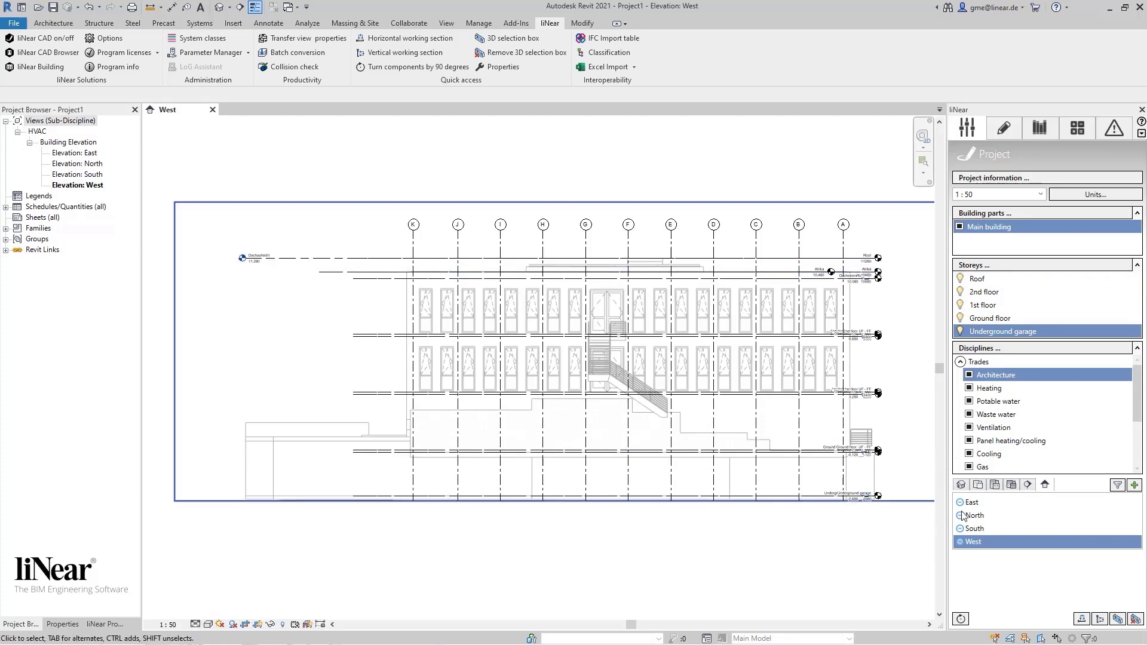
pyautogui.click(979, 485)
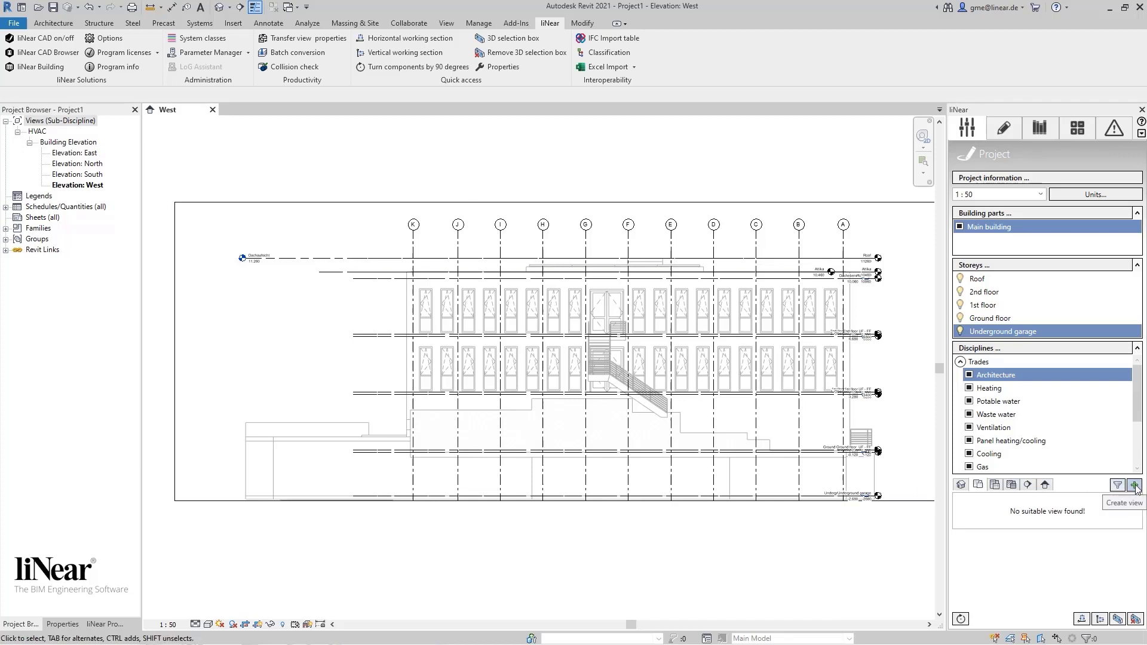
# - Start creating new views for the storeys, keeping Floor plan as the view type
pyautogui.moveTo(996, 378)
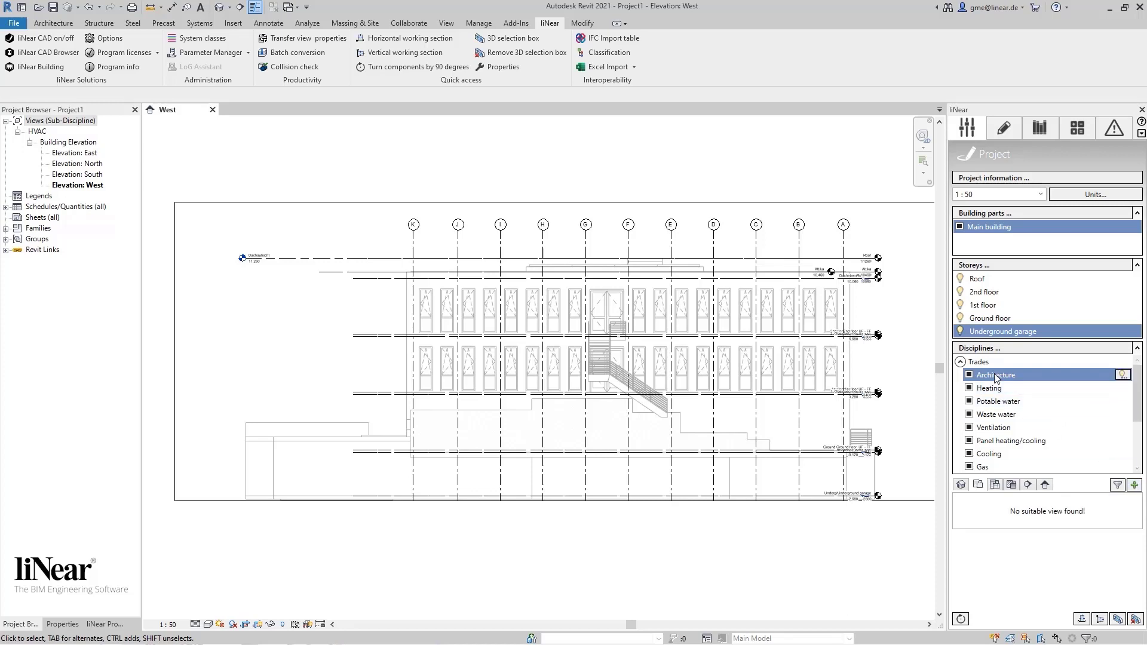
pyautogui.click(1135, 485)
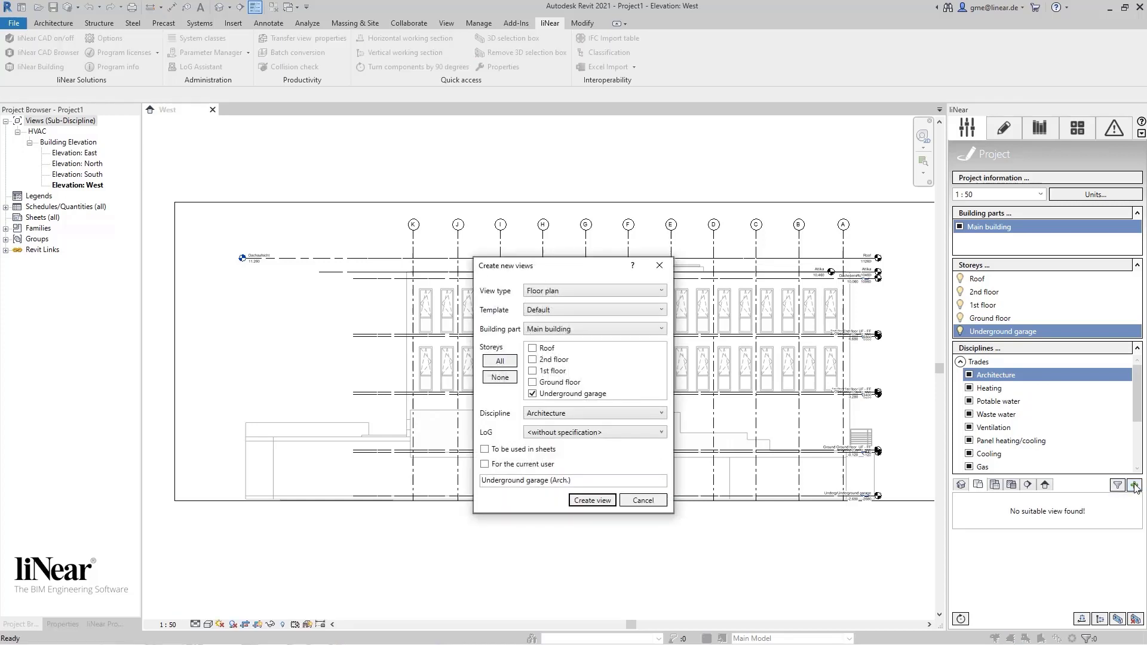
pyautogui.moveTo(571, 270); pyautogui.dragTo(563, 258)
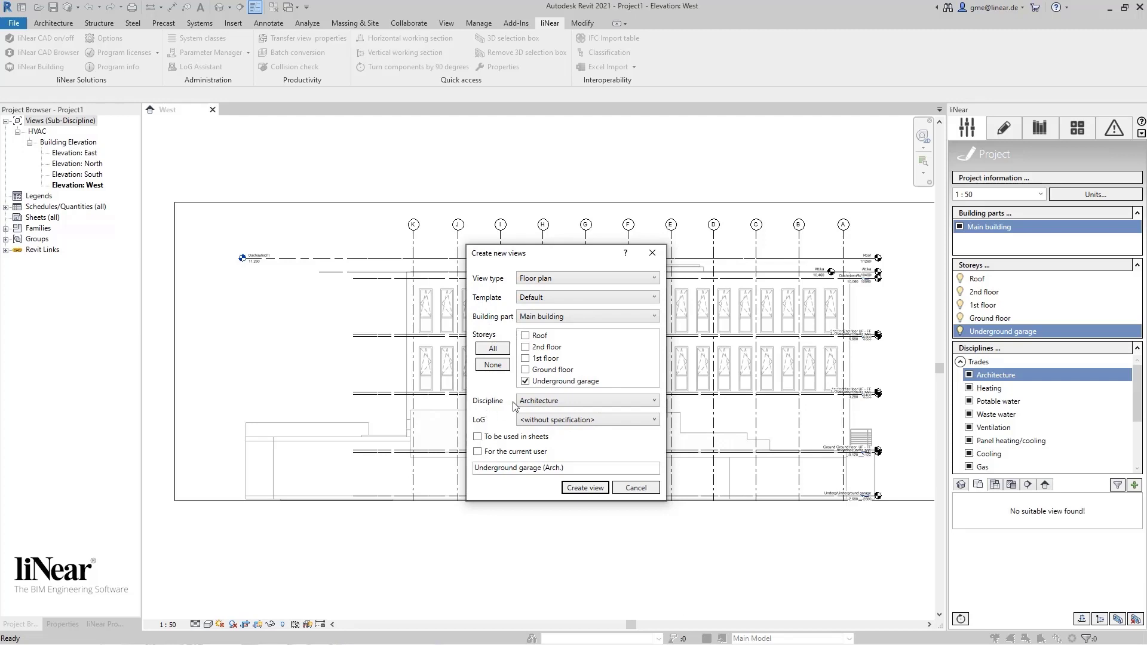
pyautogui.click(558, 278)
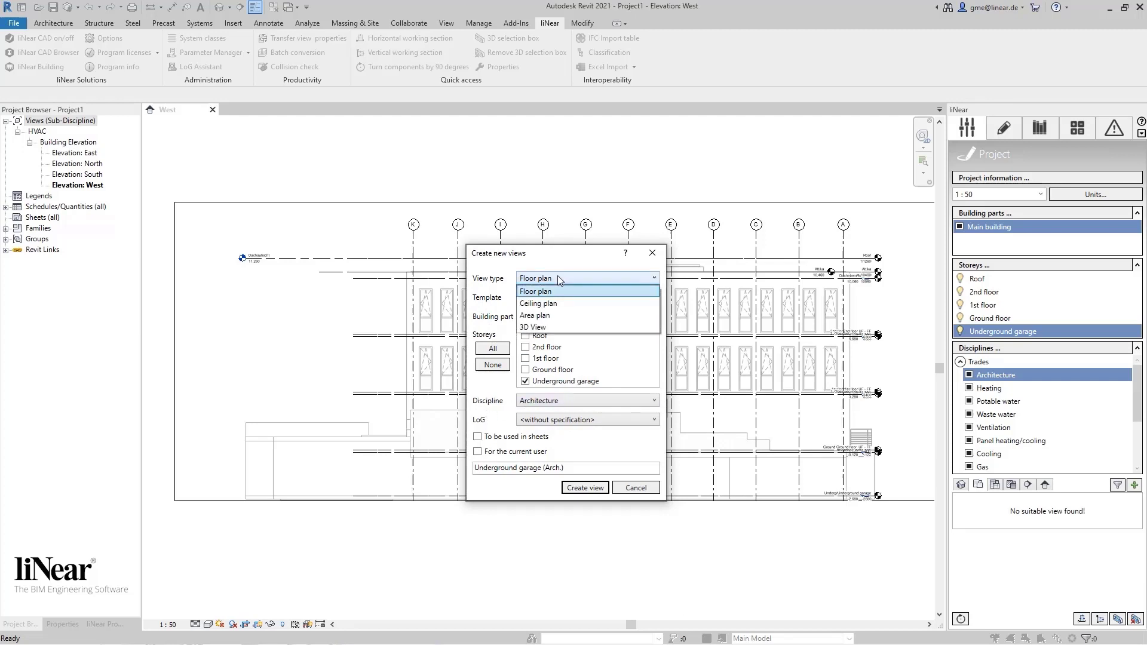
pyautogui.click(558, 279)
pyautogui.click(557, 275)
pyautogui.click(557, 275)
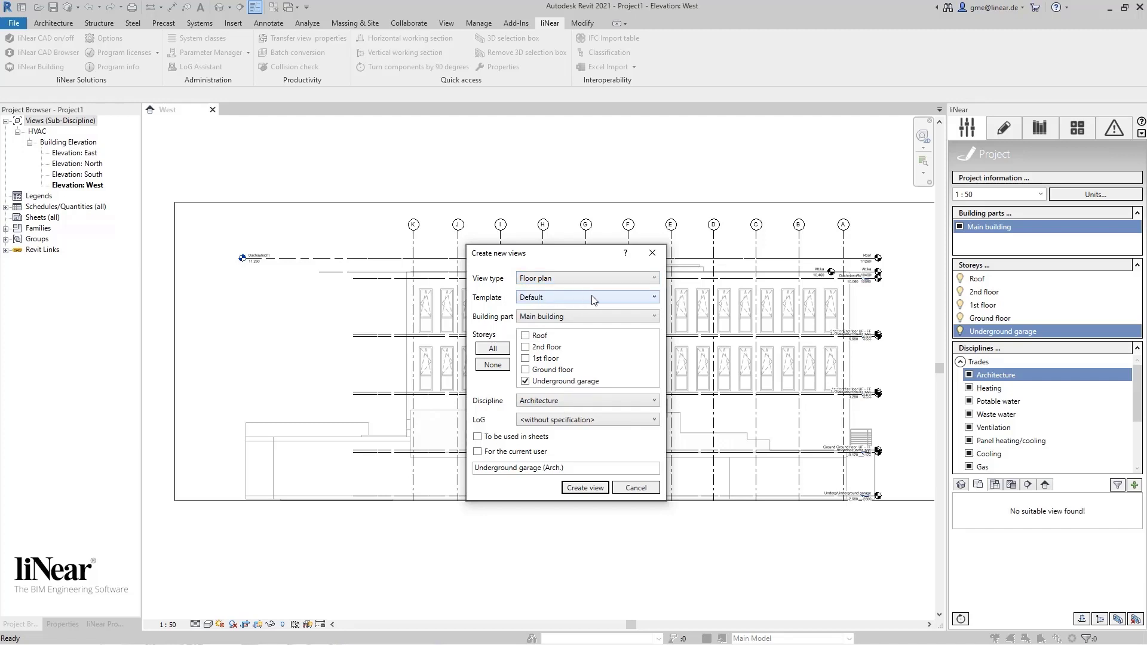
# - Use the Architecture template and include all five storeys
pyautogui.click(607, 297)
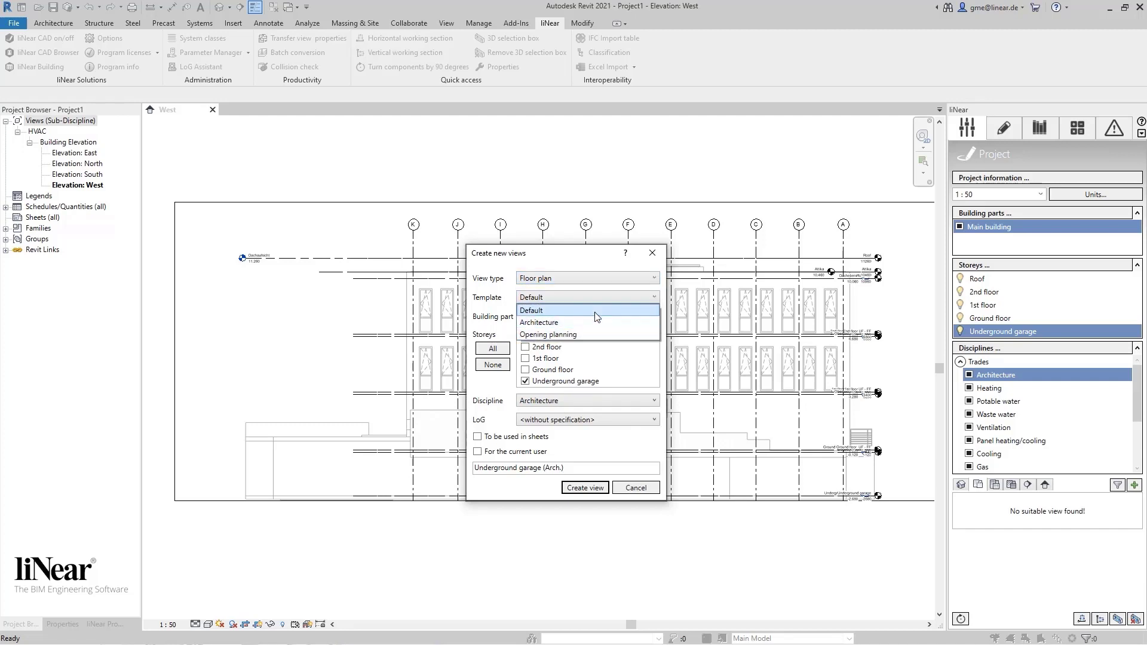
pyautogui.click(557, 324)
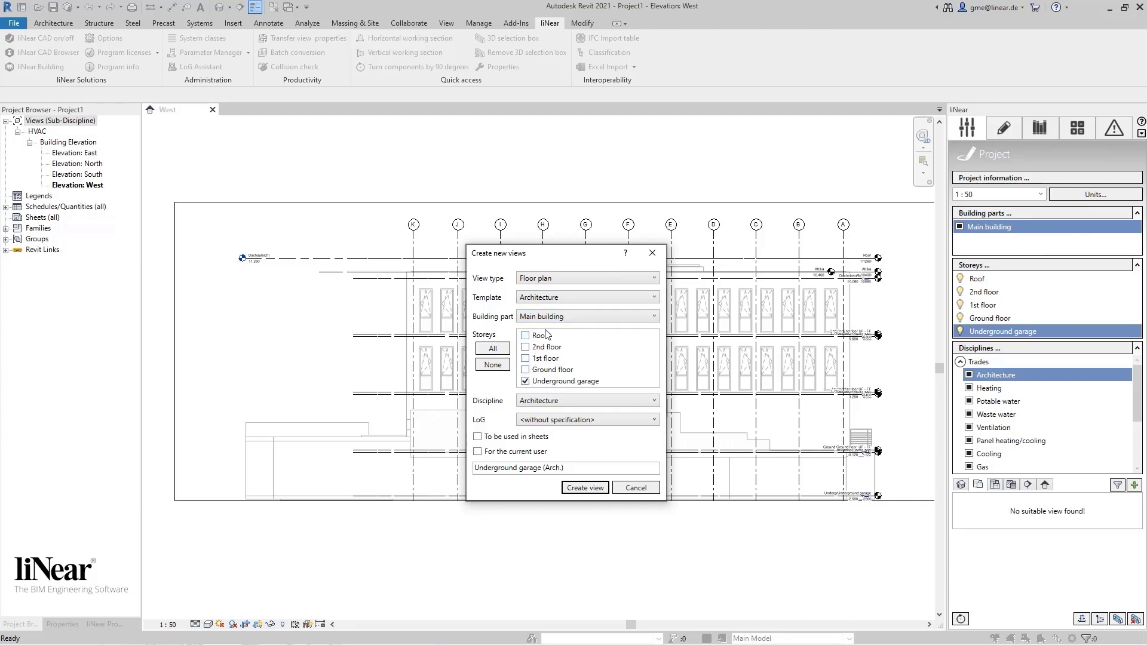
pyautogui.click(494, 349)
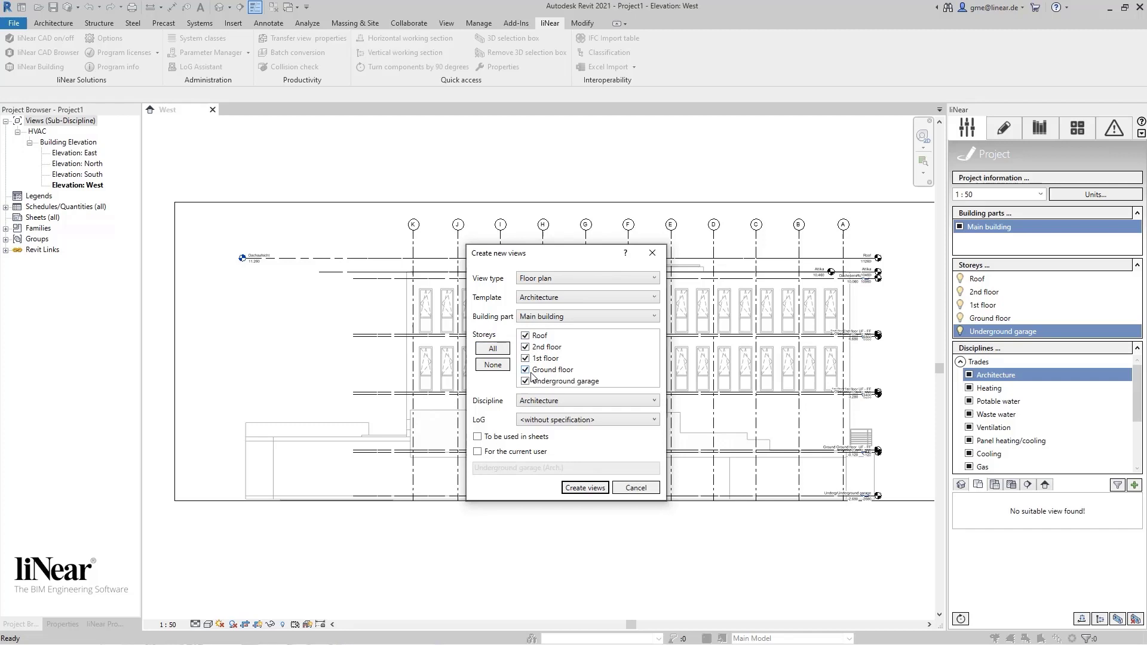
# - Keep Architecture as the discipline and leave LoG at <without specification>
pyautogui.click(590, 401)
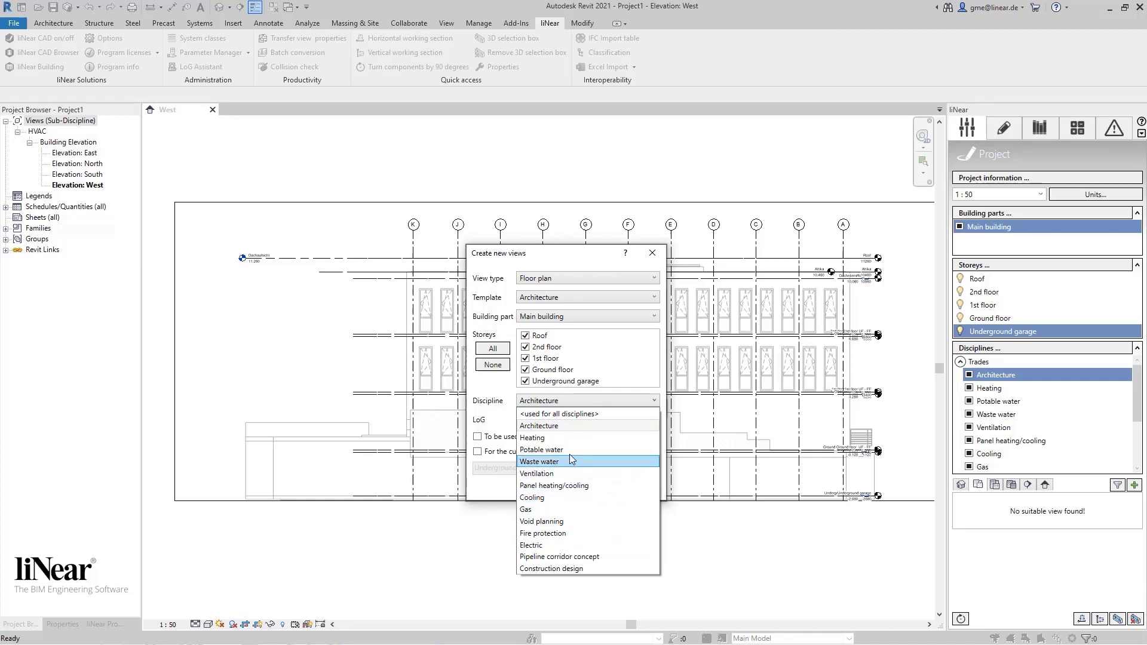
pyautogui.click(558, 425)
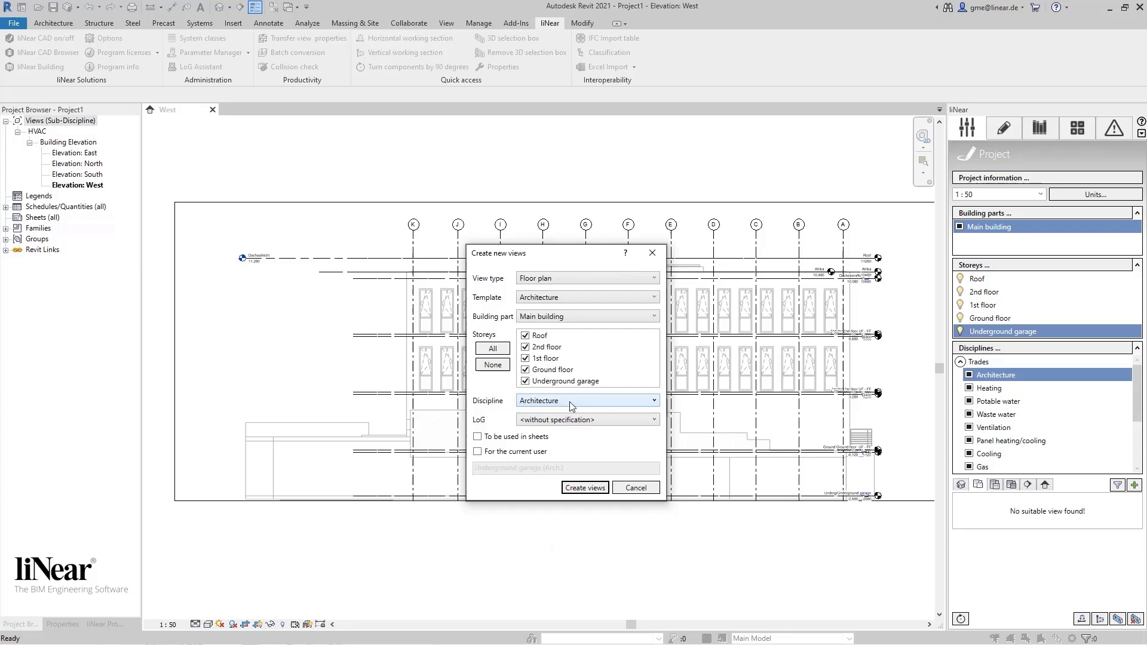
pyautogui.click(635, 419)
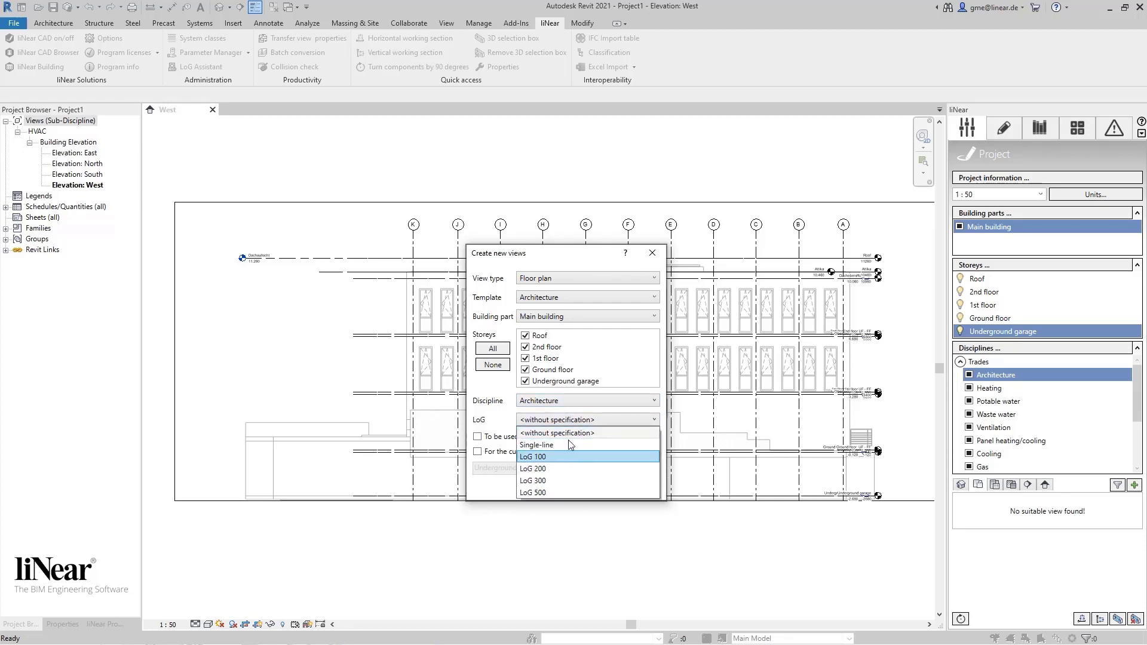
pyautogui.click(508, 420)
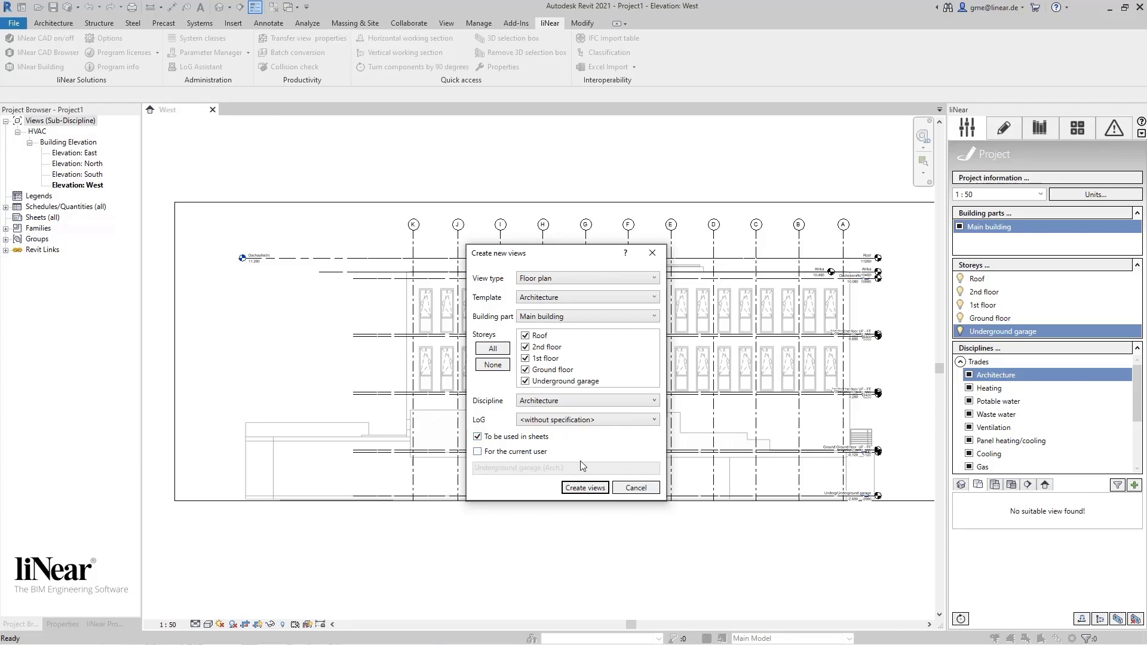
# - Switch the new views from 'To be used in sheets' to 'For the current user', keeping all five storeys
pyautogui.click(478, 438)
pyautogui.click(478, 452)
pyautogui.click(525, 335)
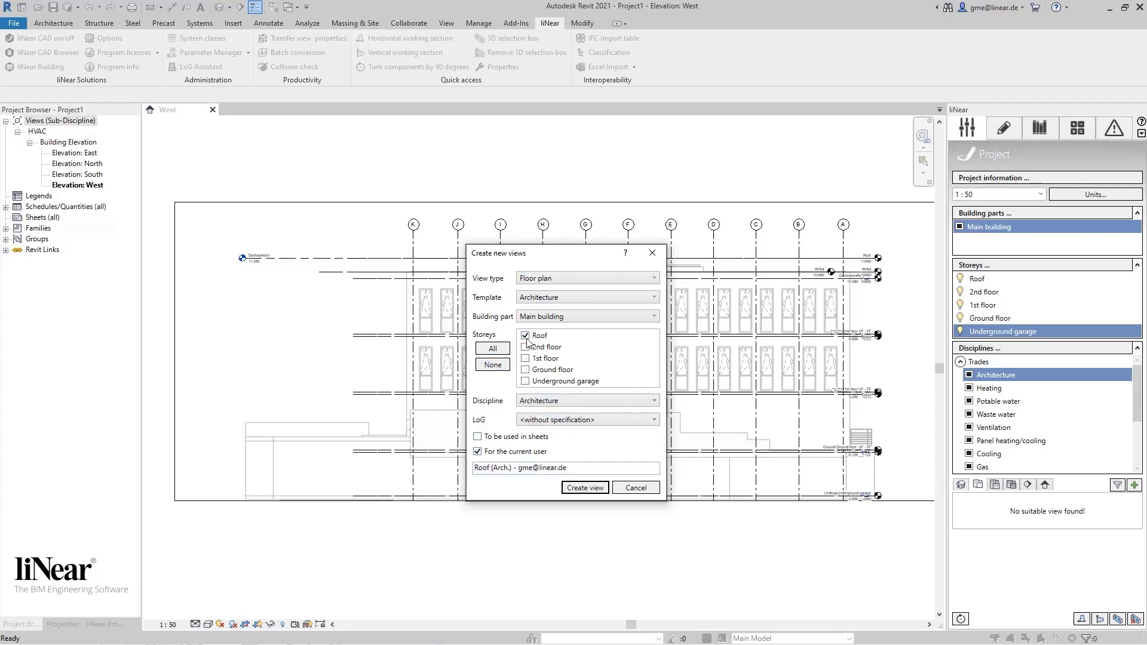
pyautogui.click(494, 349)
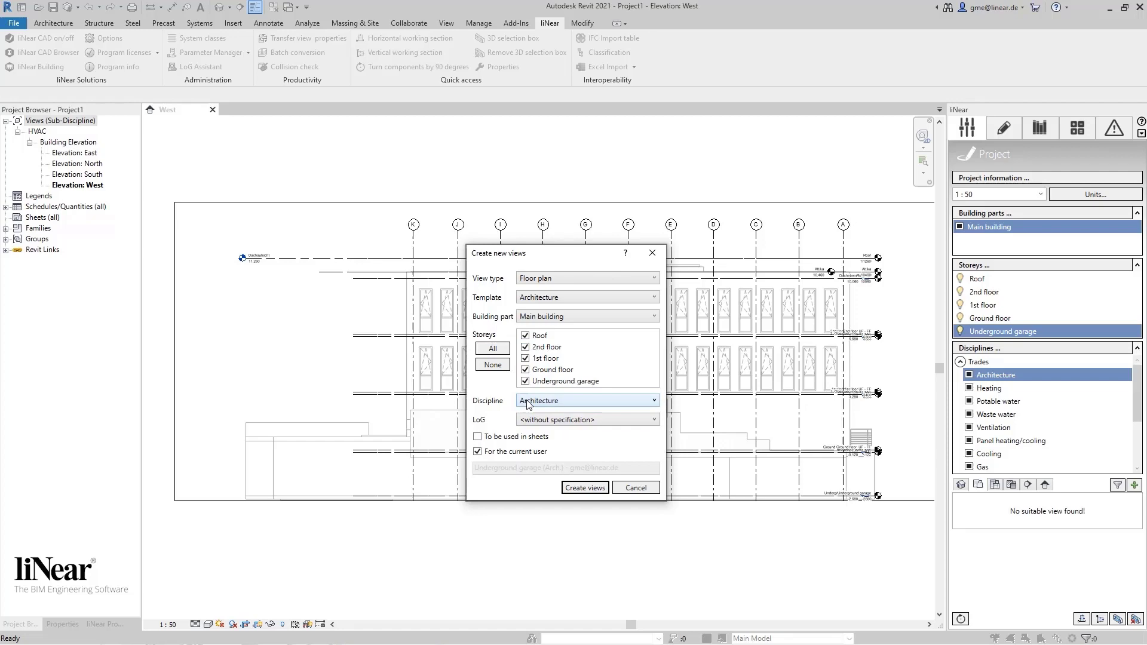
# - Create the five floor plans, then view Ground, 1st, 2nd floor and Roof, ending on Underground garage
pyautogui.click(586, 487)
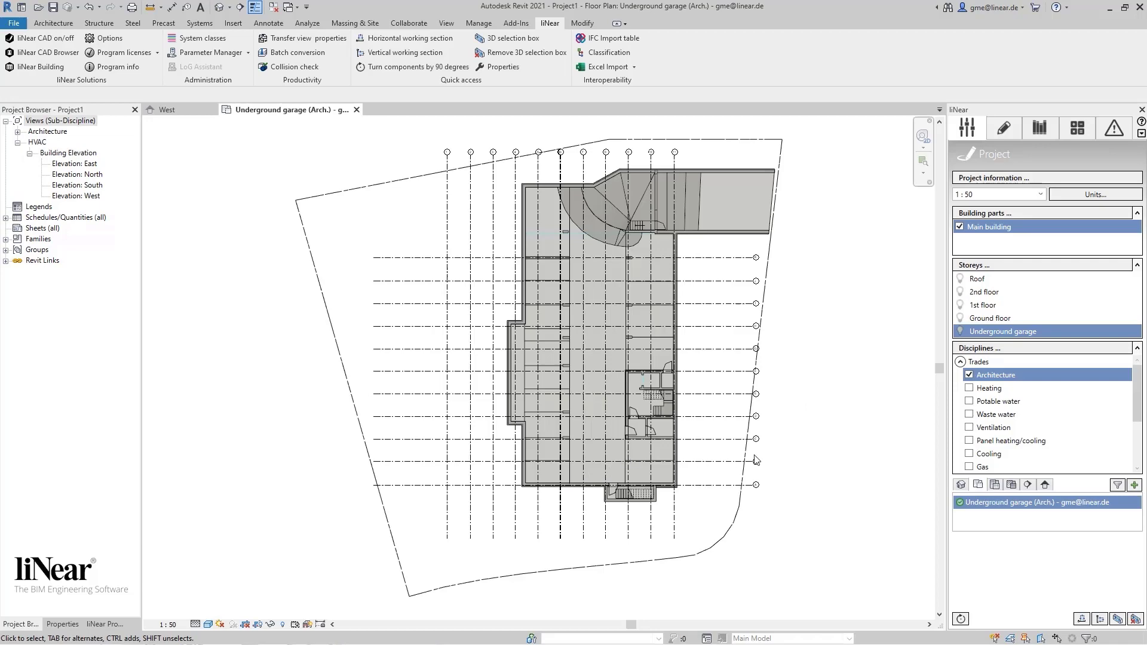
pyautogui.click(990, 319)
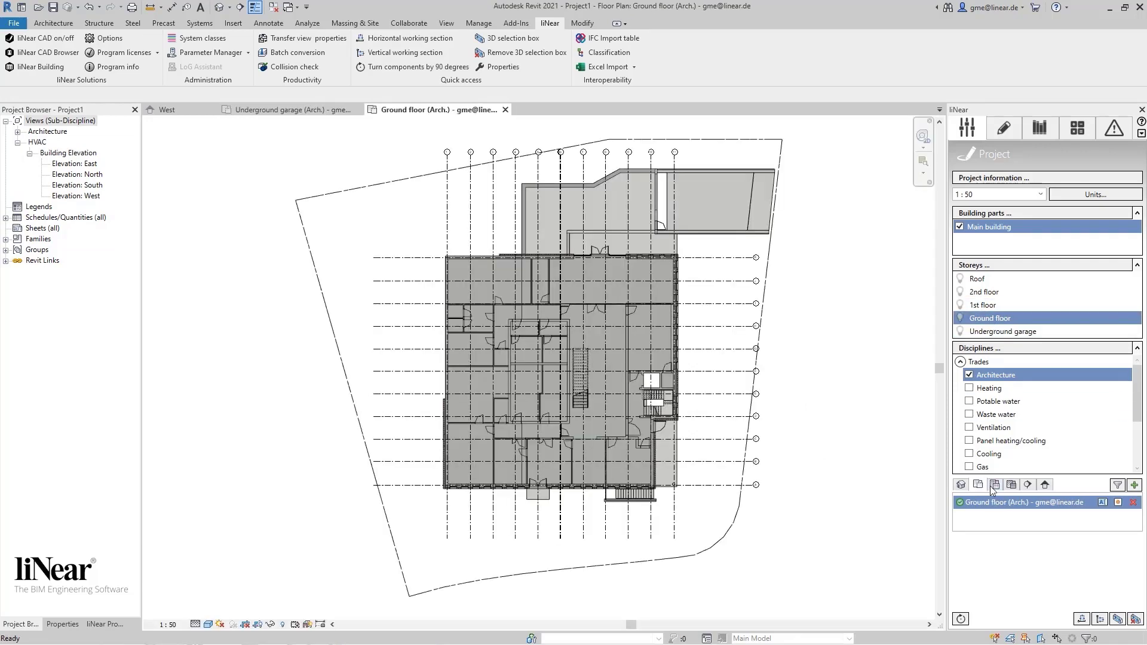
pyautogui.click(977, 307)
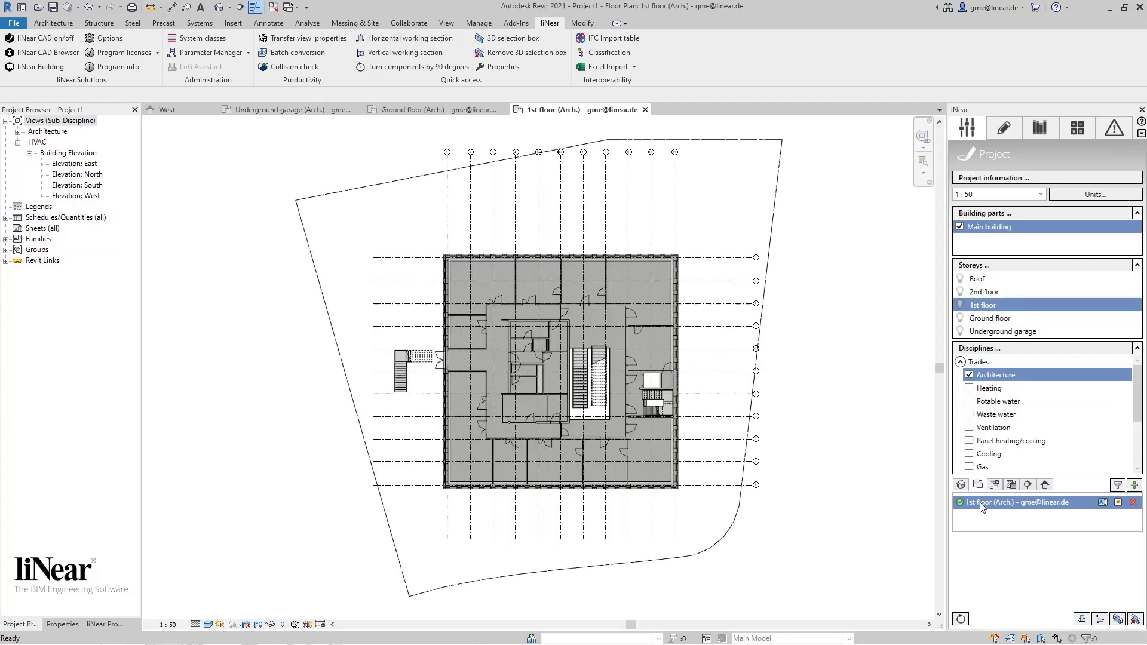
pyautogui.click(984, 292)
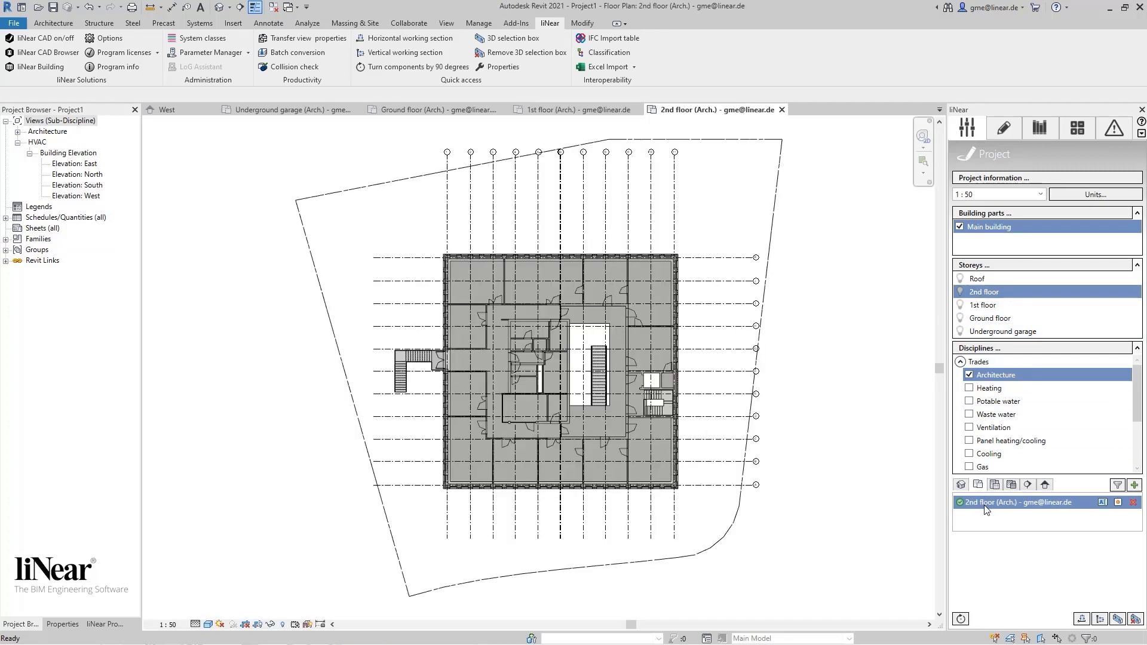
pyautogui.click(979, 280)
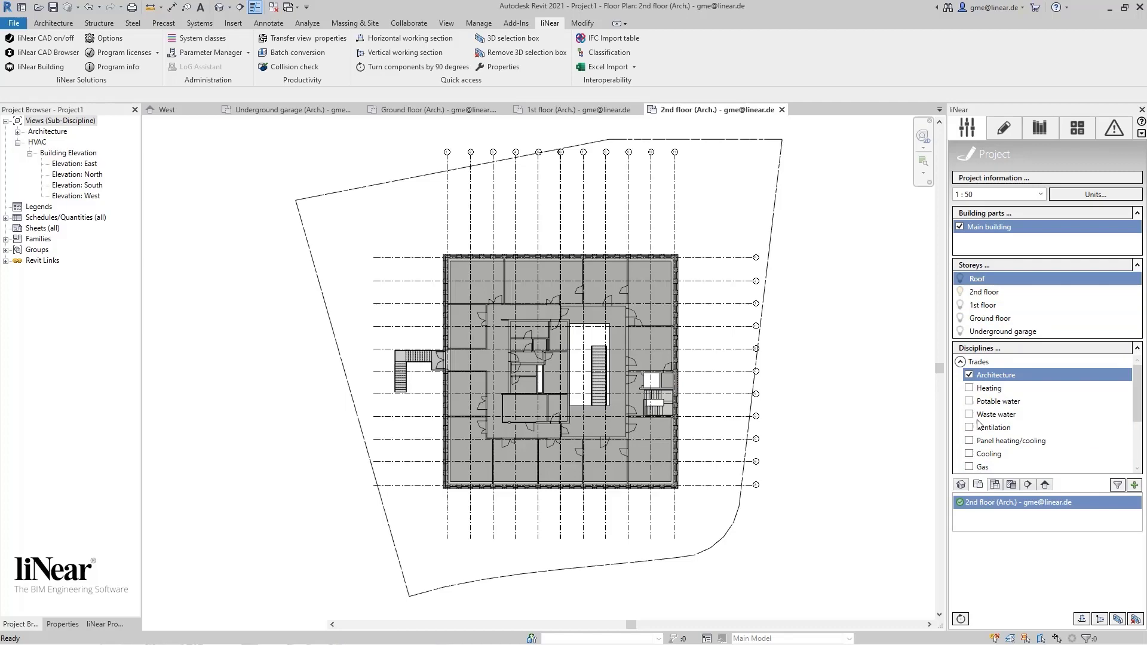
pyautogui.click(991, 332)
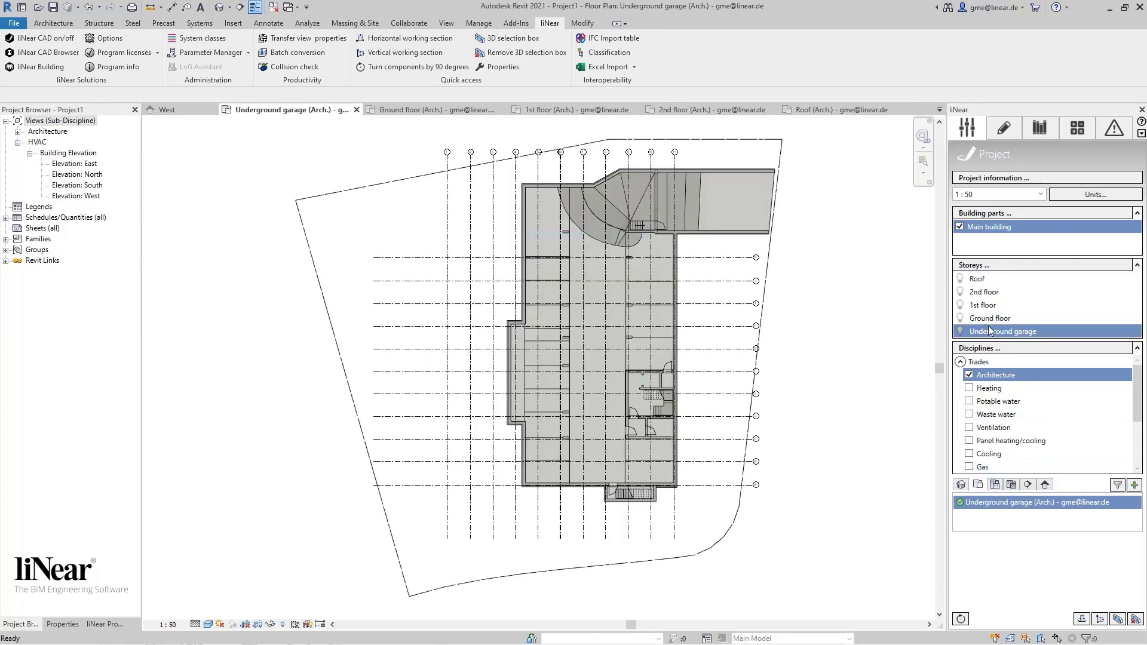
# - Set the Underground garage plan to 1:200 scale and Fine detail level
pyautogui.click(176, 625)
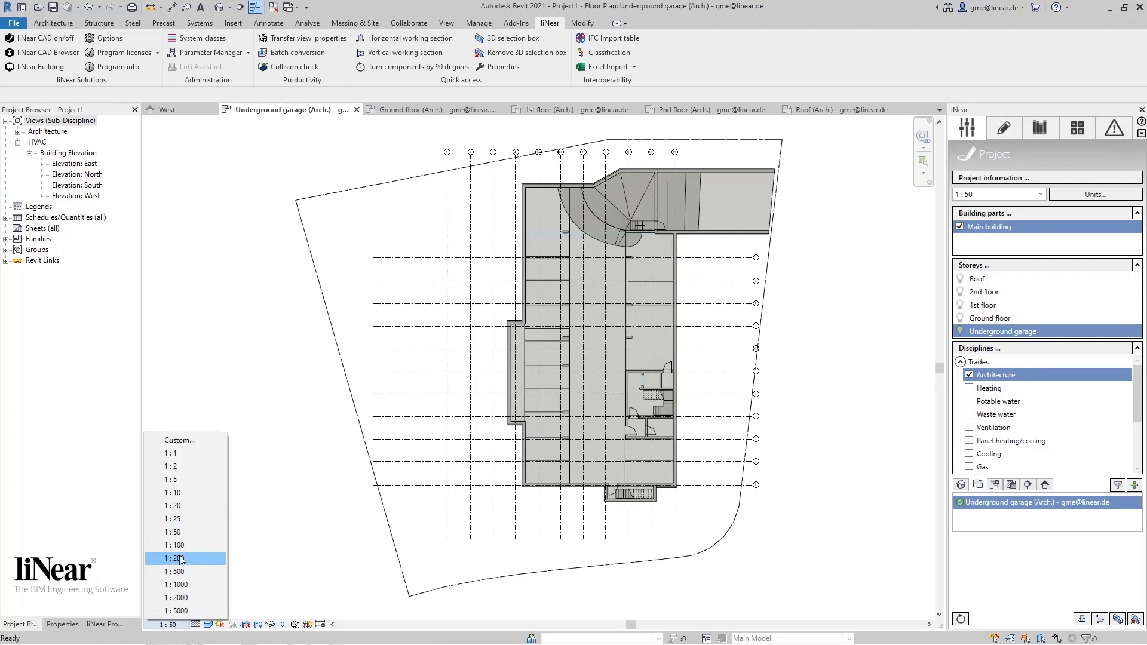
pyautogui.click(181, 559)
pyautogui.click(196, 624)
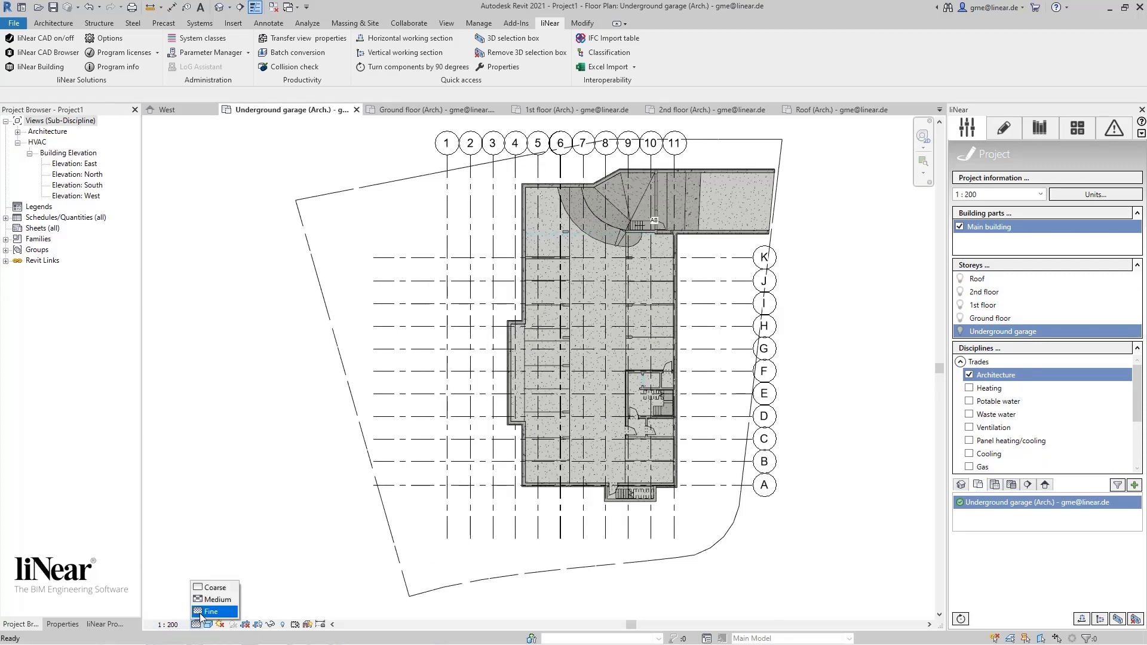
pyautogui.click(203, 611)
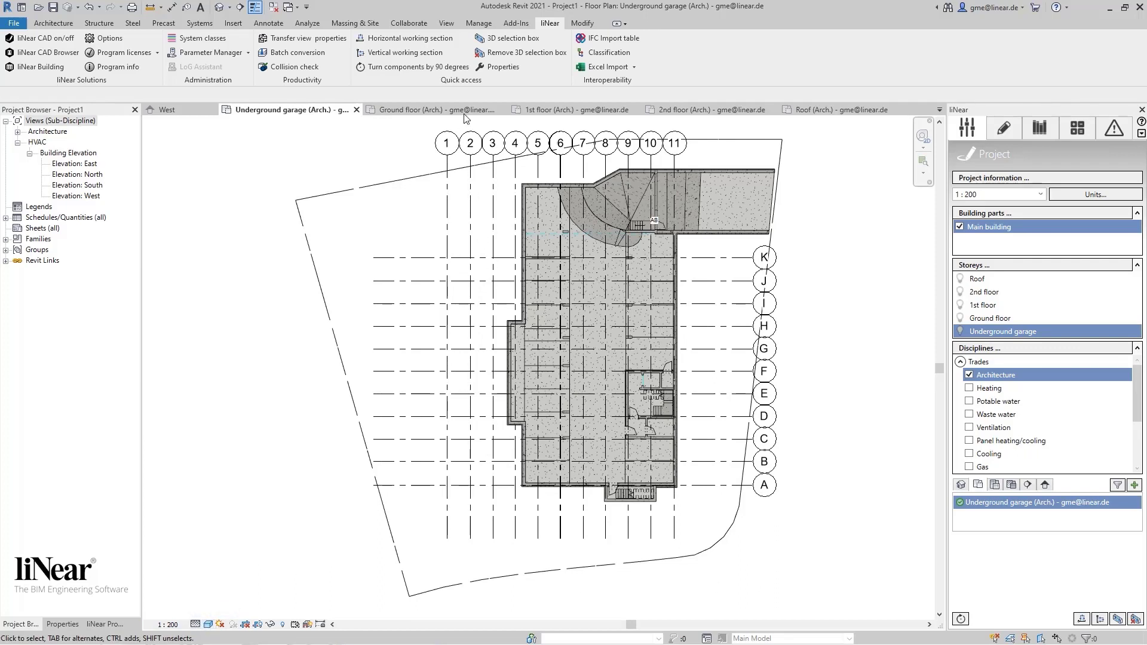
# - Transfer the garage plan's view properties to the Ground floor and 1st floor plans
pyautogui.click(314, 39)
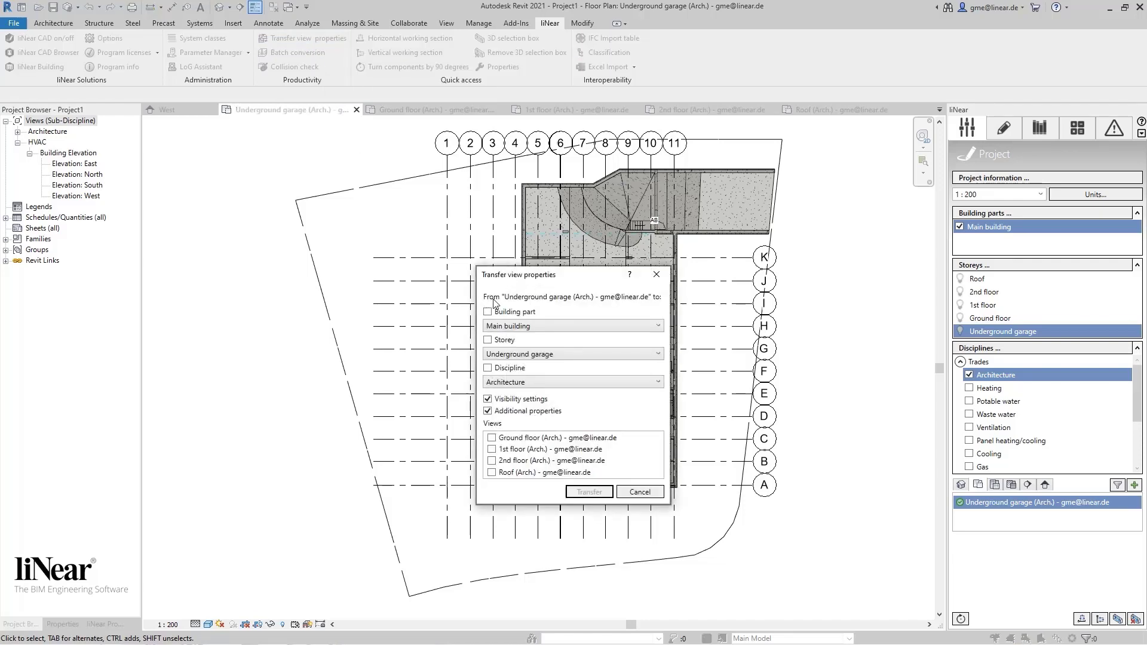
pyautogui.click(505, 439)
pyautogui.click(503, 450)
pyautogui.click(589, 492)
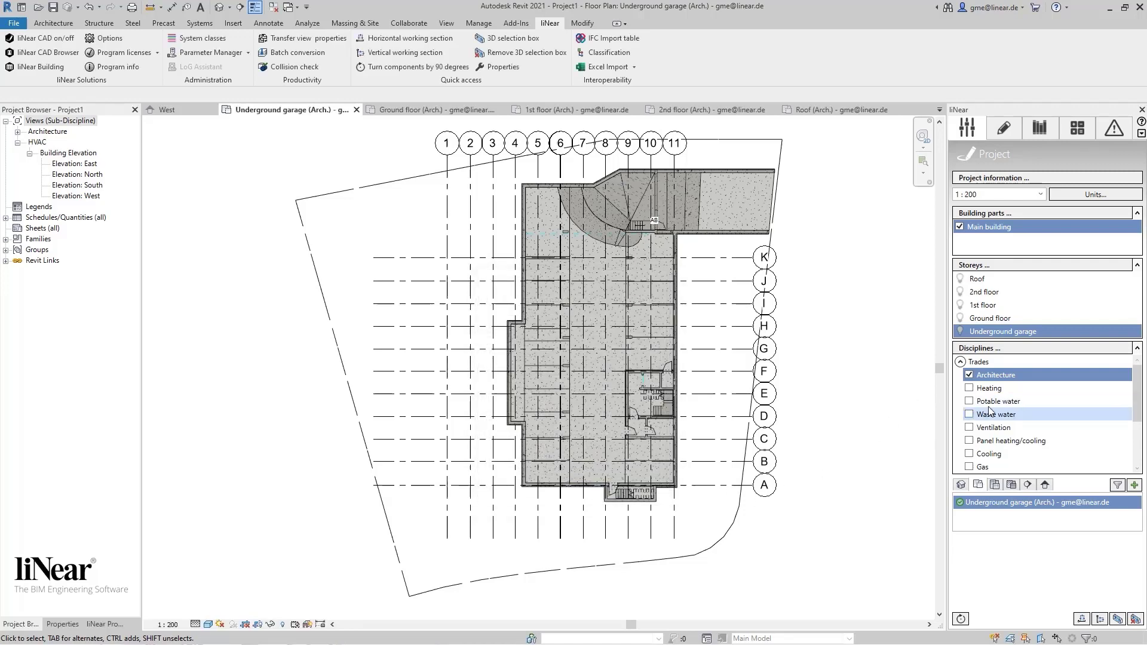
# - Check the Ground, 1st and 2nd floor plans in turn for the 1:200 scale
pyautogui.click(995, 320)
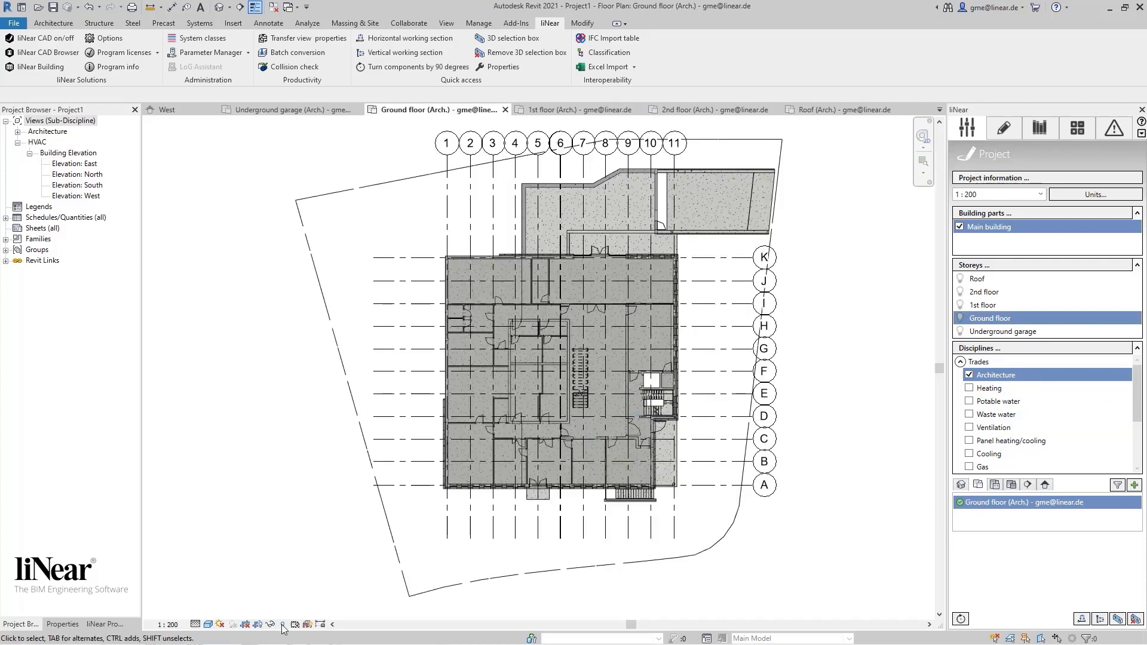
pyautogui.click(985, 306)
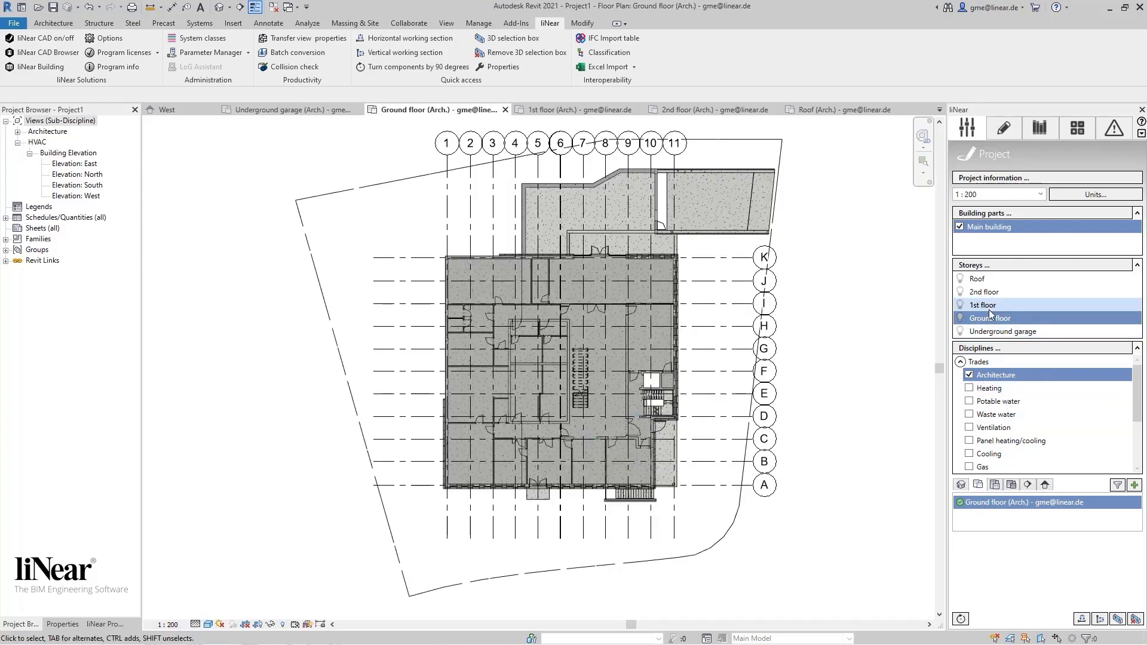
pyautogui.click(996, 484)
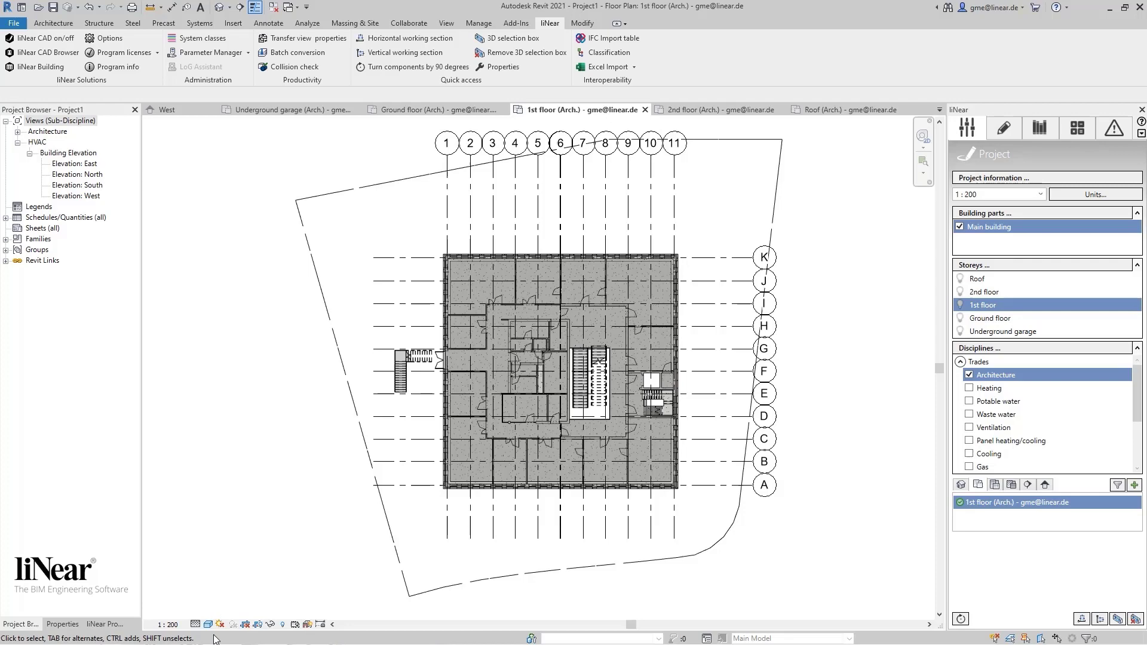
pyautogui.click(991, 293)
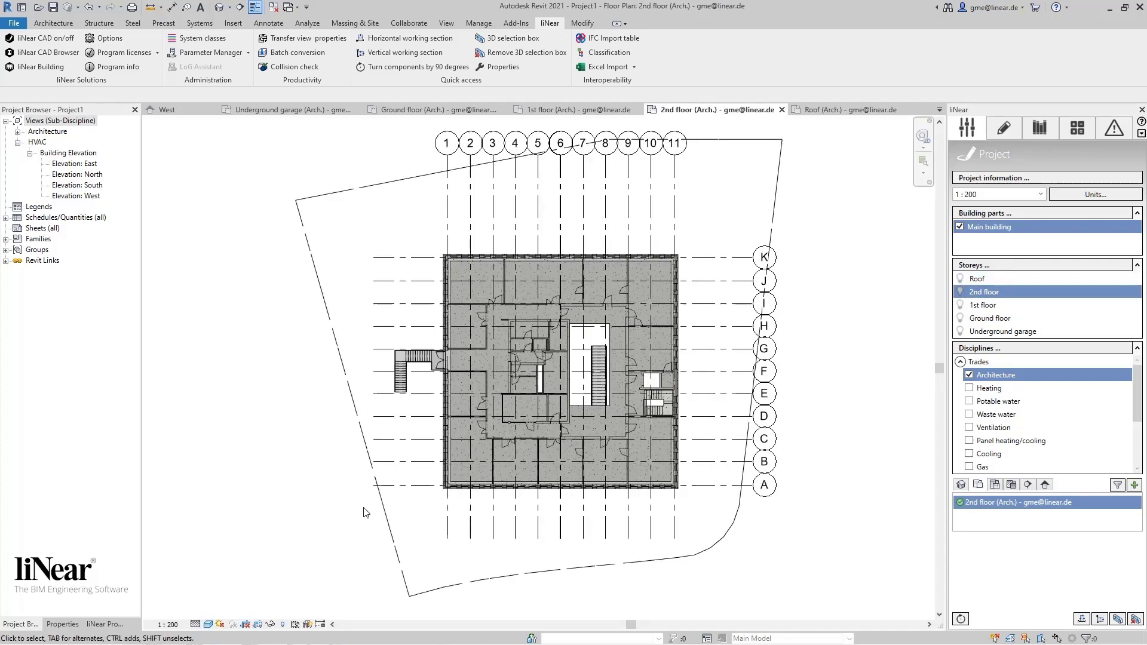